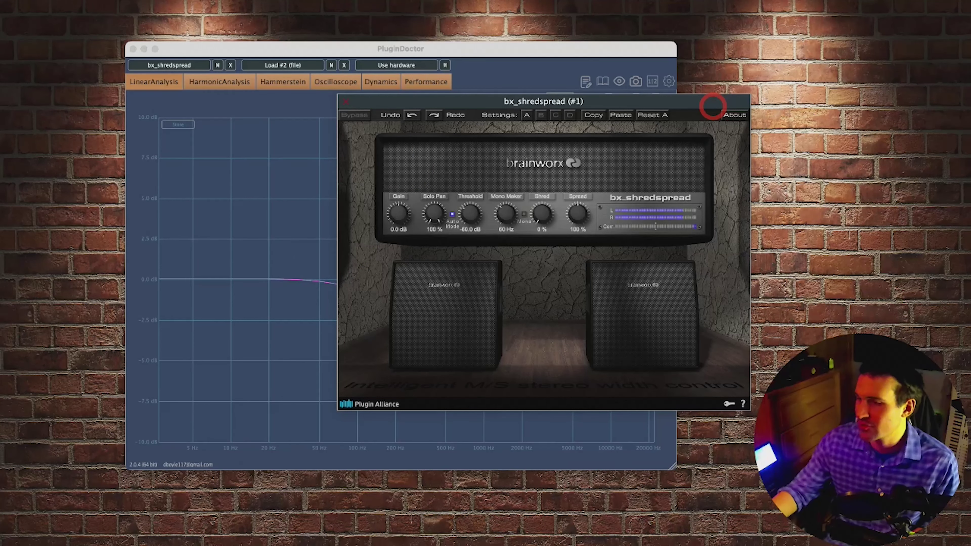
Step: Arrange the PluginDoctor analyzer and bx_shredspread windows side by side, and raise the plugin's Gain to 0.7 dB
click(527, 46)
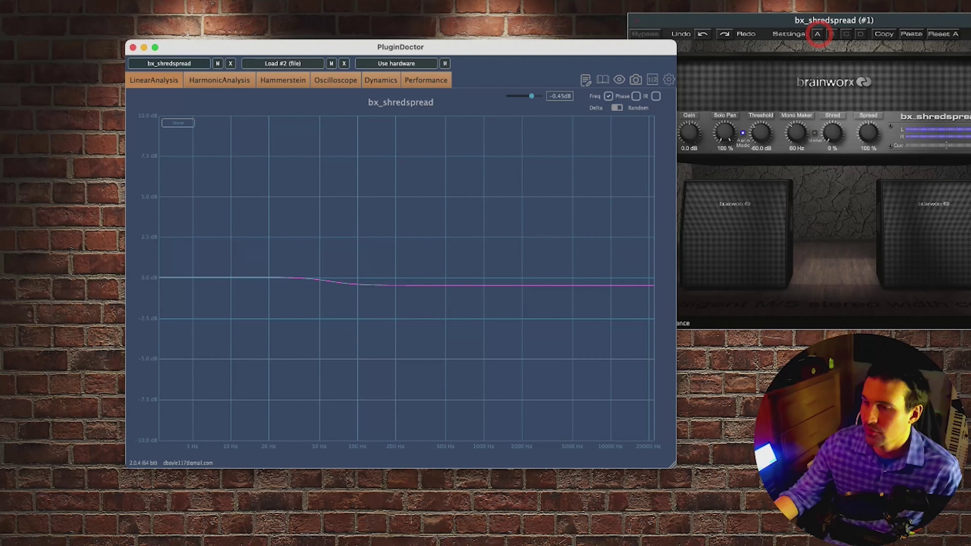
click(818, 25)
drag(819, 25, 574, 0)
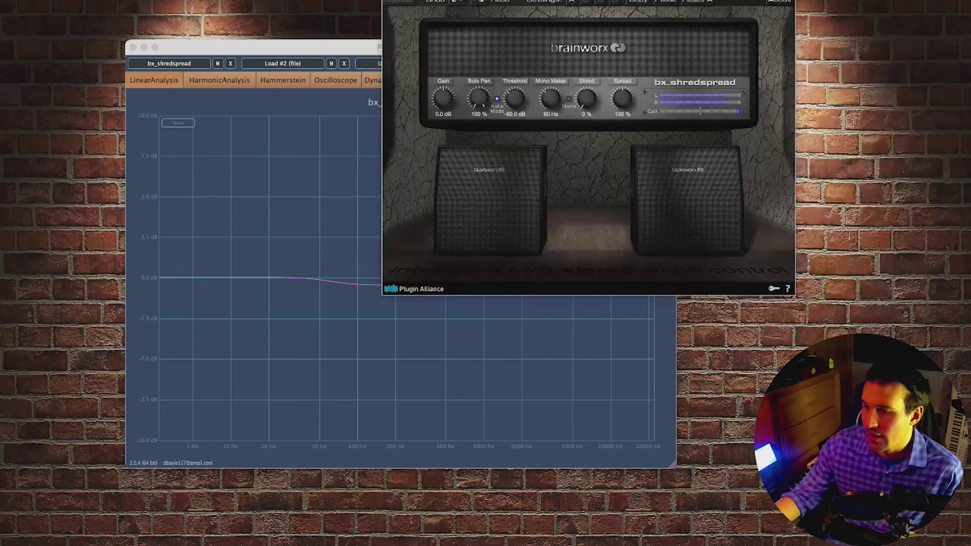
drag(444, 99, 444, 98)
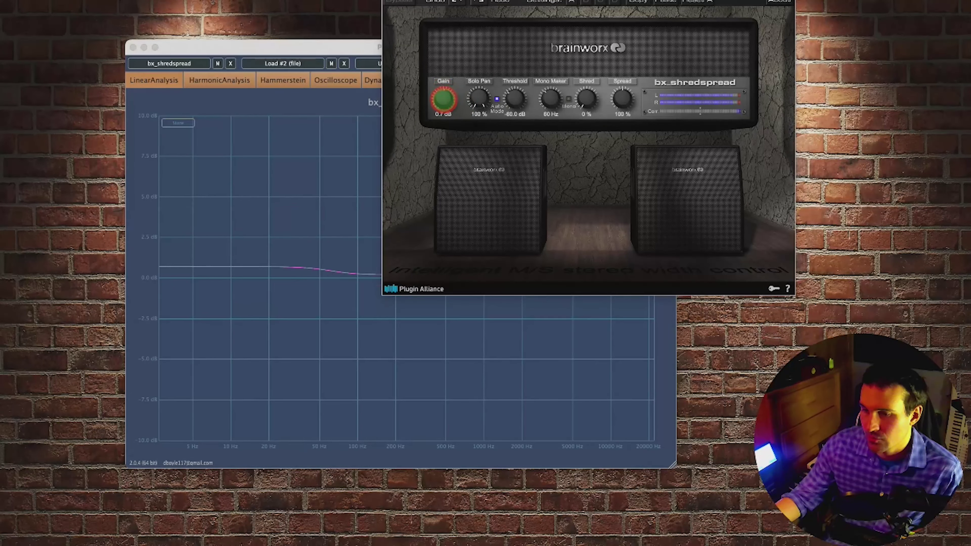
drag(587, 2, 747, 36)
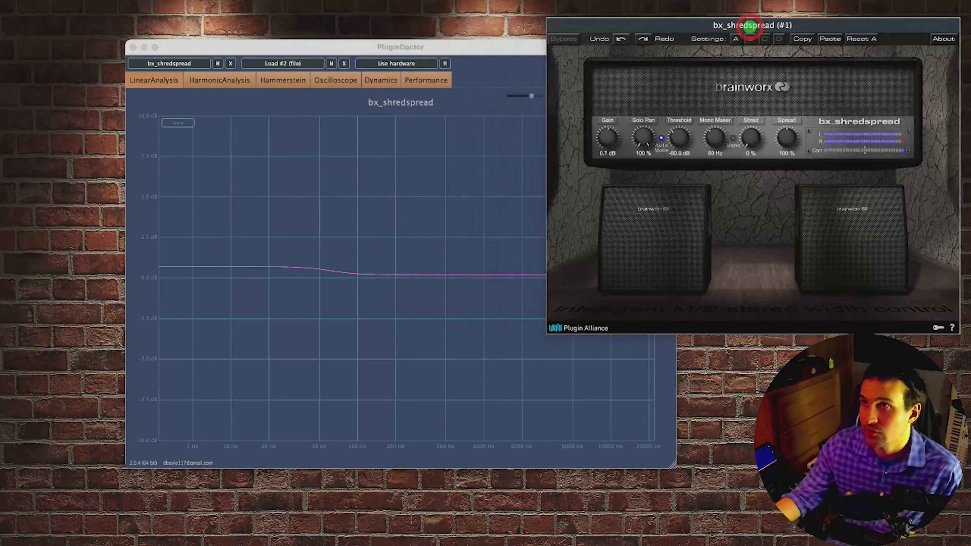
drag(321, 45, 187, 10)
click(755, 30)
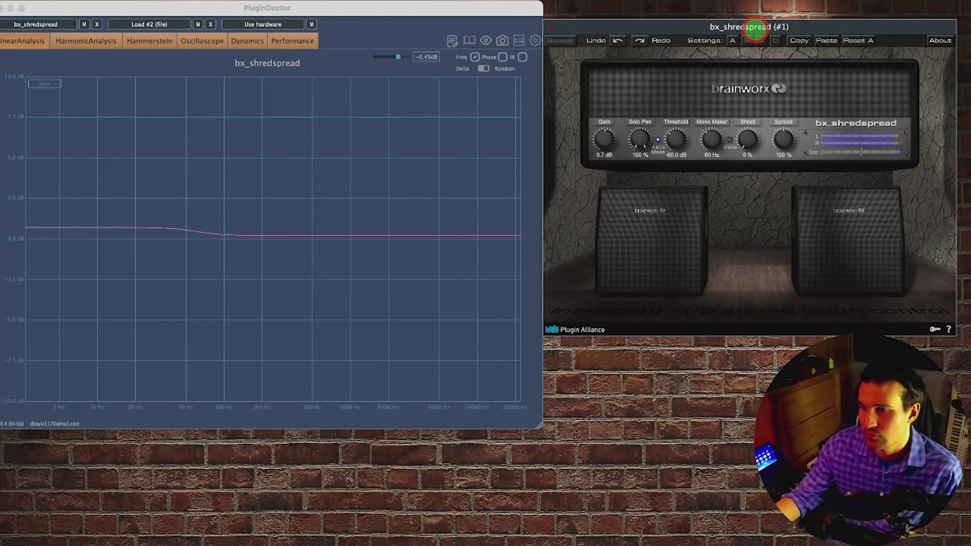
Step: Set bx_shredspread to Gain 3.0 dB, Mono Maker 61 Hz, Shred 4% and Spread 102%, and raise the Threshold slightly
drag(610, 142, 635, 72)
mouse_move(674, 142)
mouse_down()
mouse_move(671, 104)
mouse_move(674, 136)
mouse_up()
click(715, 153)
drag(709, 141, 800, 152)
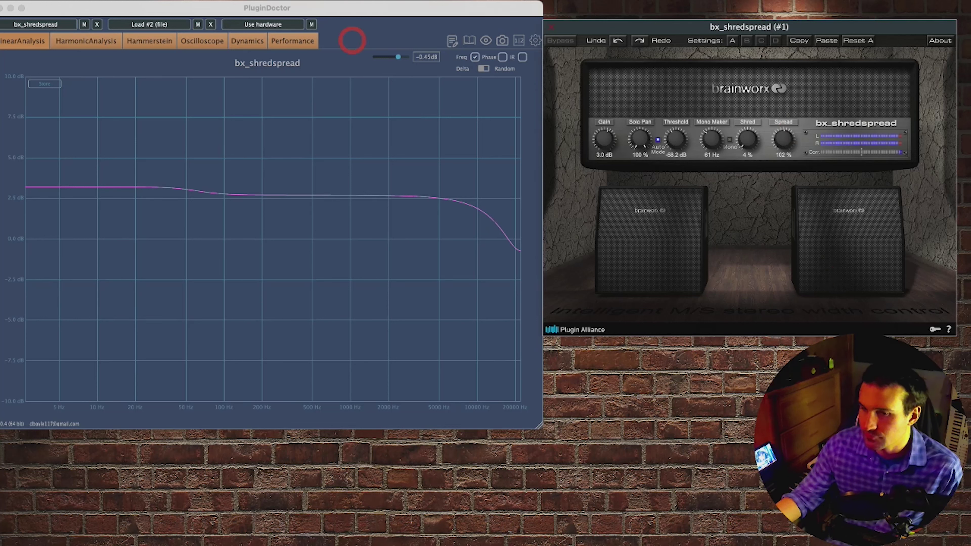
Step: Run the harmonic analysis and check distortion while varying the test tone, ending at about 20 kHz
click(101, 43)
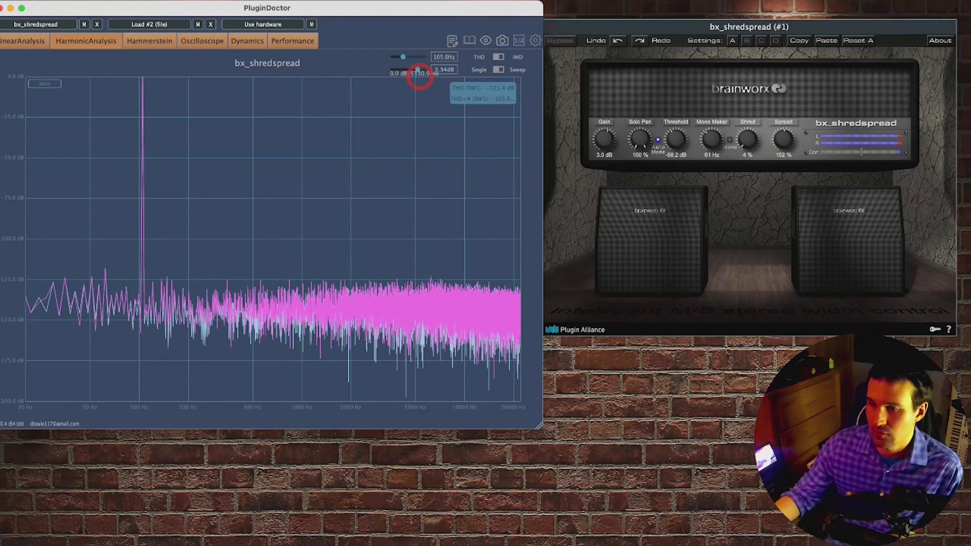
click(419, 57)
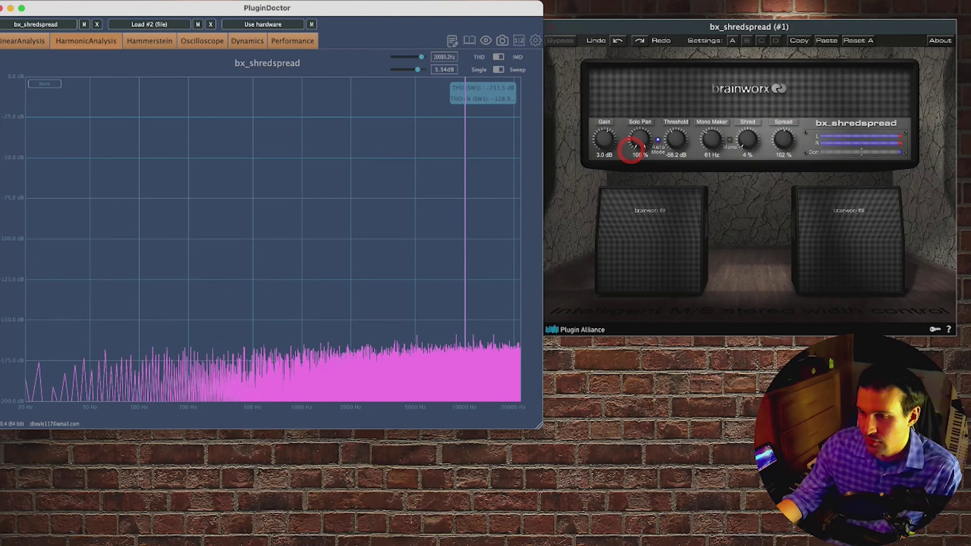
mouse_move(422, 58)
mouse_down()
mouse_move(454, 59)
mouse_move(364, 55)
mouse_move(408, 59)
mouse_up()
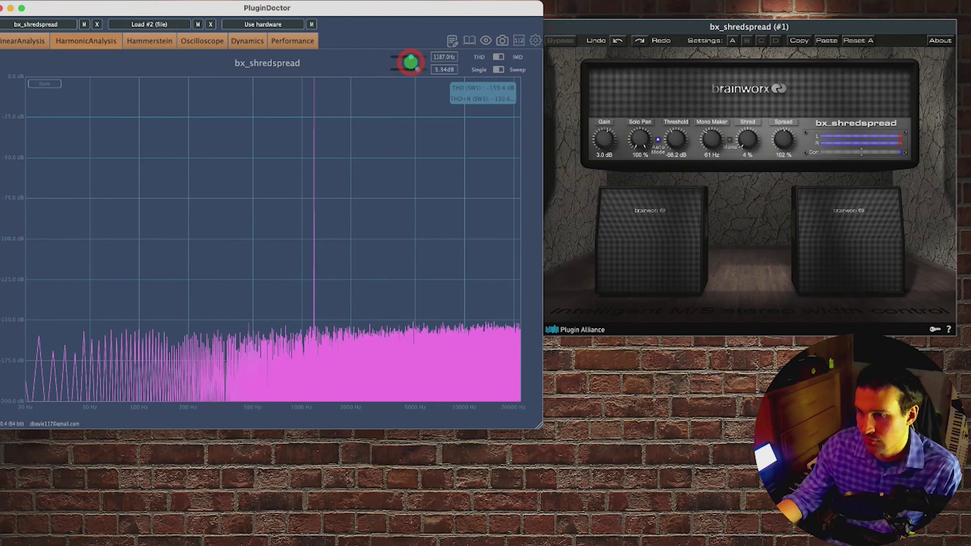
drag(411, 62, 501, 57)
click(499, 56)
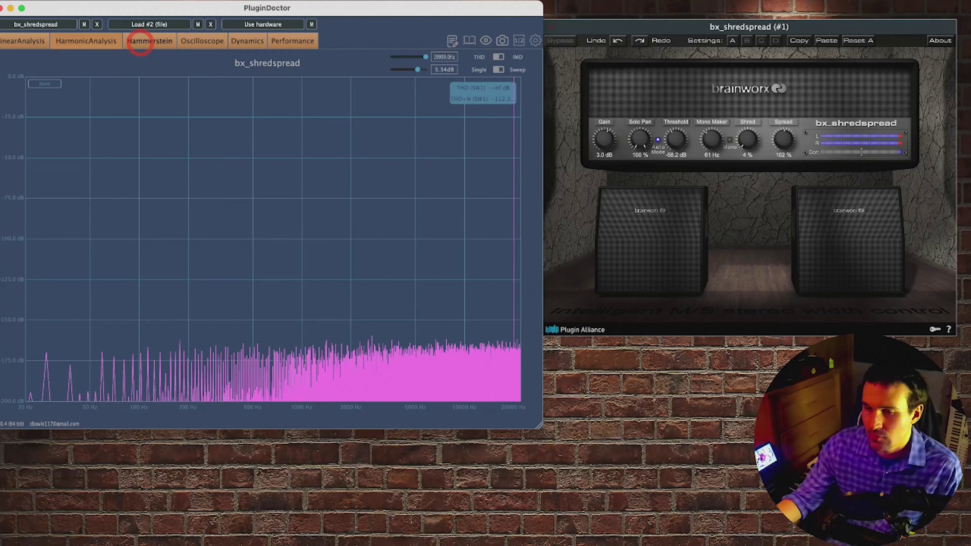
Step: Run the Hammerstein analysis with the order set to 7
click(139, 41)
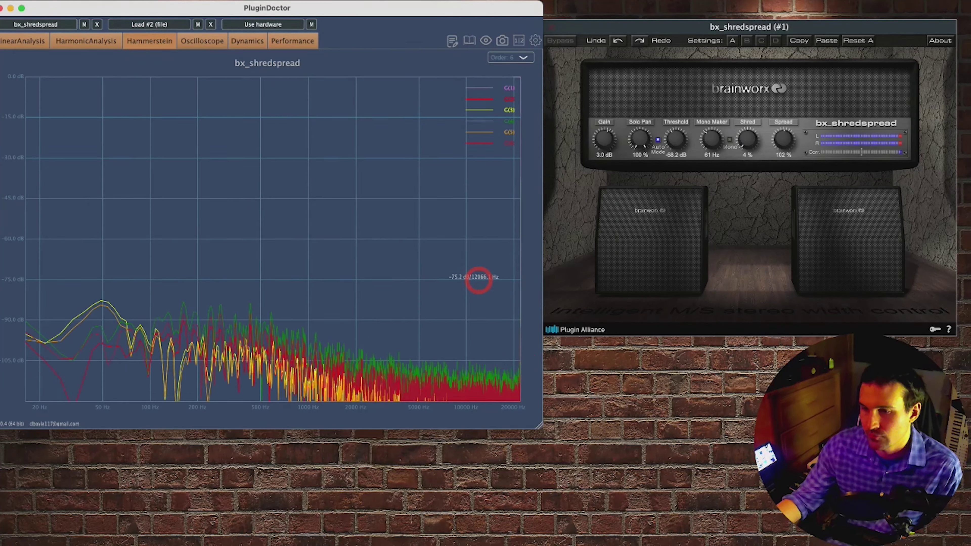
click(524, 58)
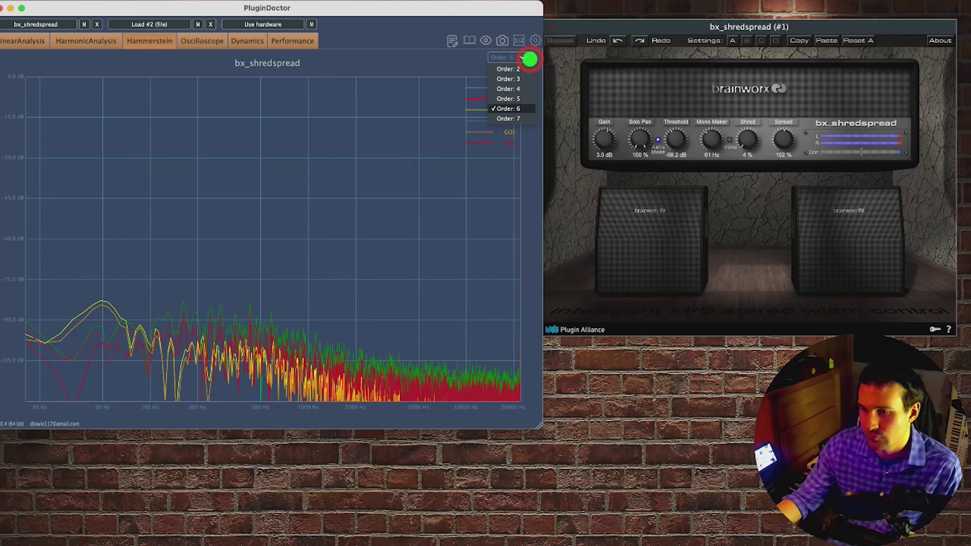
click(521, 122)
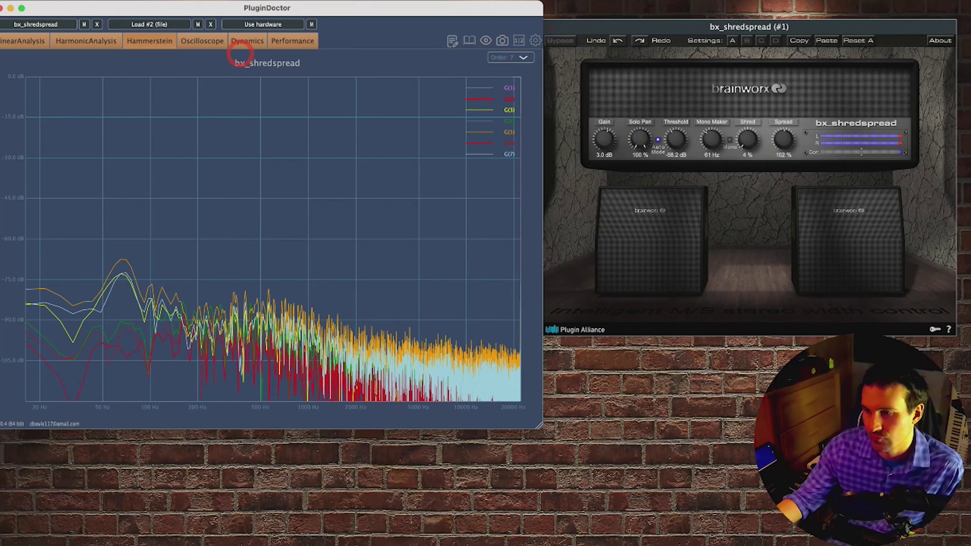
Step: Show the oscilloscope with a 393 Hz test tone at -5.72 dB, and lower the plugin's Spread to 96%
click(200, 40)
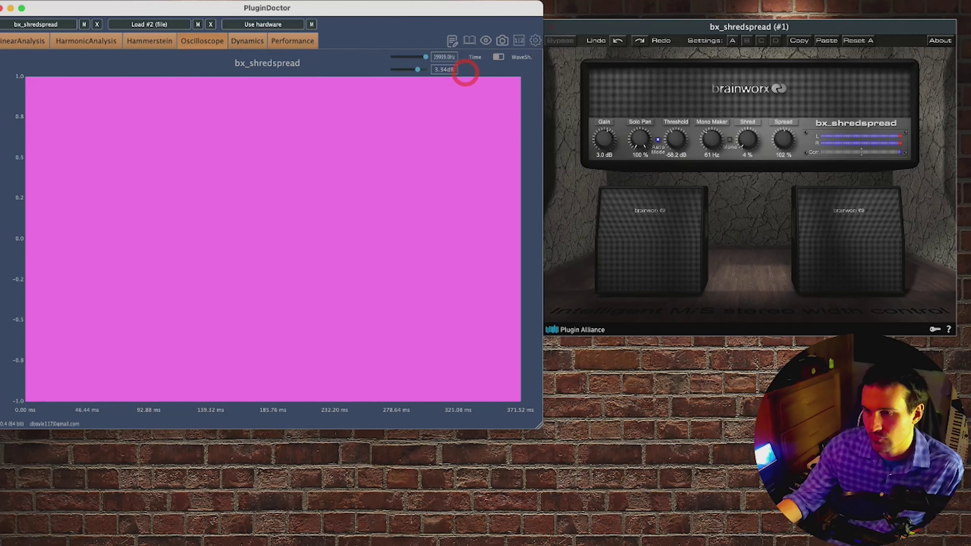
mouse_move(411, 60)
mouse_down()
mouse_move(392, 61)
mouse_move(407, 56)
mouse_move(403, 68)
mouse_move(413, 69)
mouse_up()
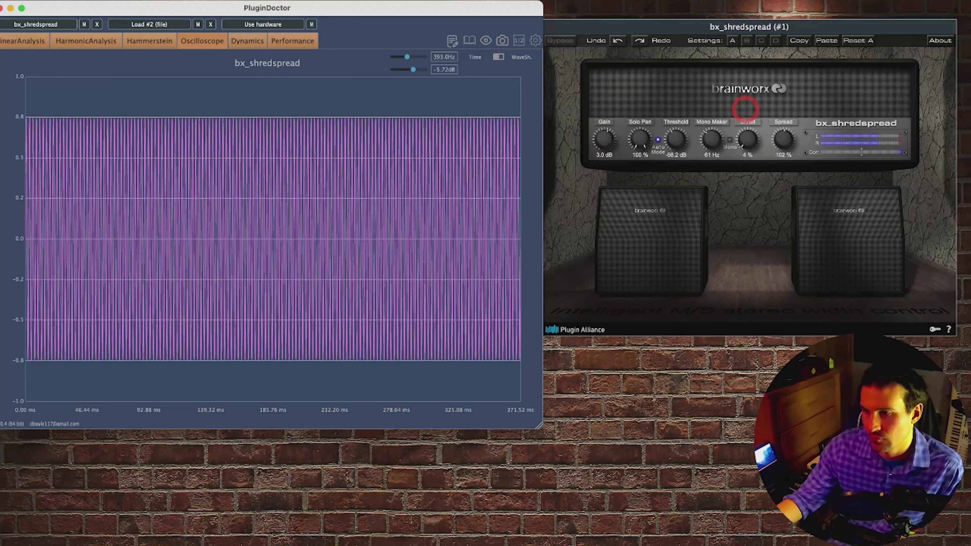
click(848, 191)
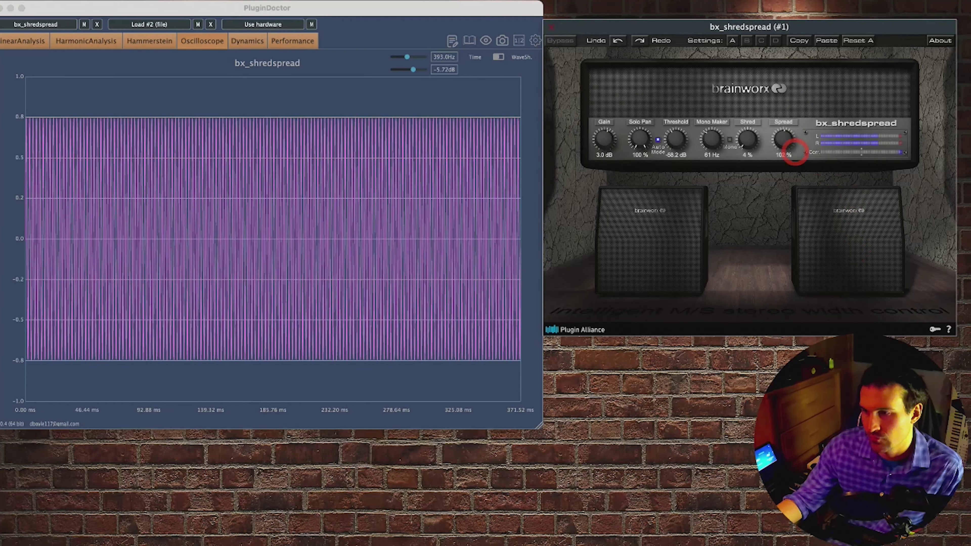
click(787, 144)
mouse_move(787, 144)
mouse_down()
mouse_move(784, 87)
mouse_move(783, 141)
mouse_move(809, 221)
mouse_move(787, 103)
mouse_move(802, 193)
mouse_move(791, 148)
mouse_up()
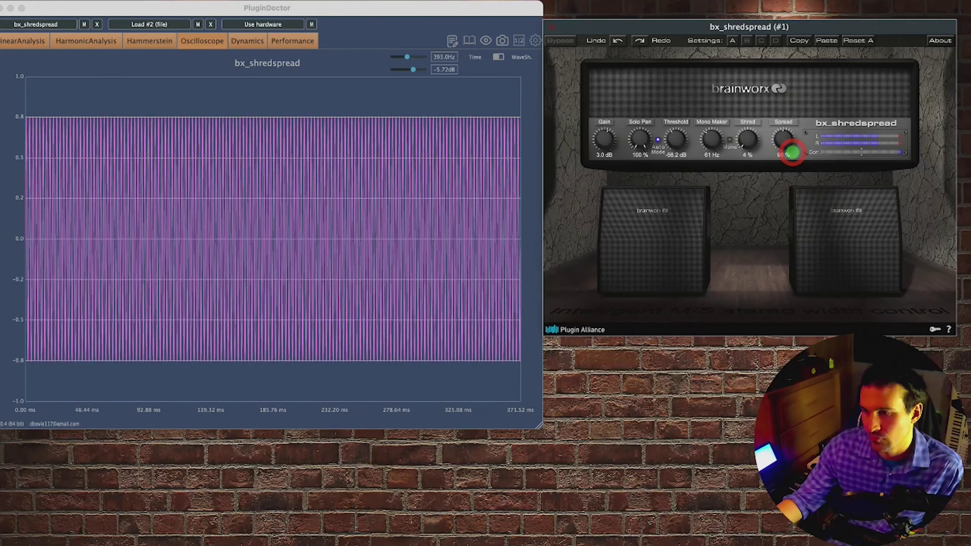
Step: Raise the oscilloscope's test tone to about 20 kHz, and set the plugin's Mono Maker to 64 Hz, Shred to 24% and Spread to 101%
drag(407, 57, 434, 60)
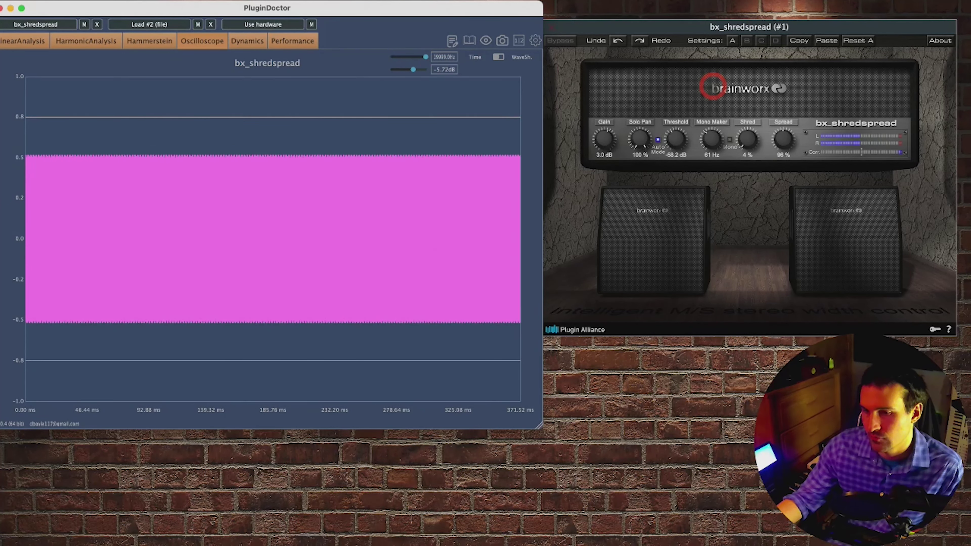
drag(783, 142, 679, 127)
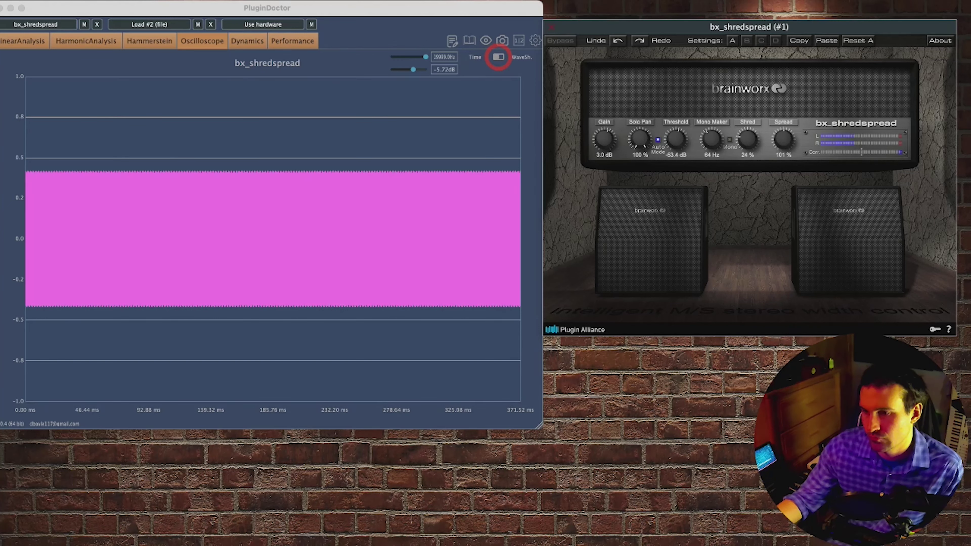
Step: Switch the oscilloscope to waveshaper mode and compare Spread at 200% and 0% with Shred at 100%
click(498, 57)
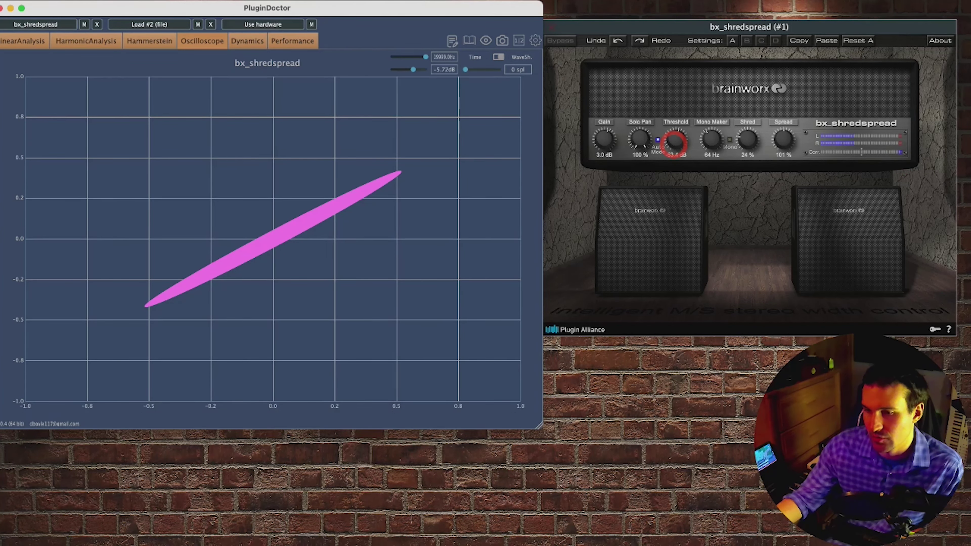
drag(785, 141, 798, 58)
mouse_move(799, 105)
mouse_down()
mouse_move(802, 245)
mouse_move(800, 98)
mouse_up()
mouse_move(747, 141)
mouse_down()
mouse_move(763, 97)
mouse_move(762, 44)
mouse_up()
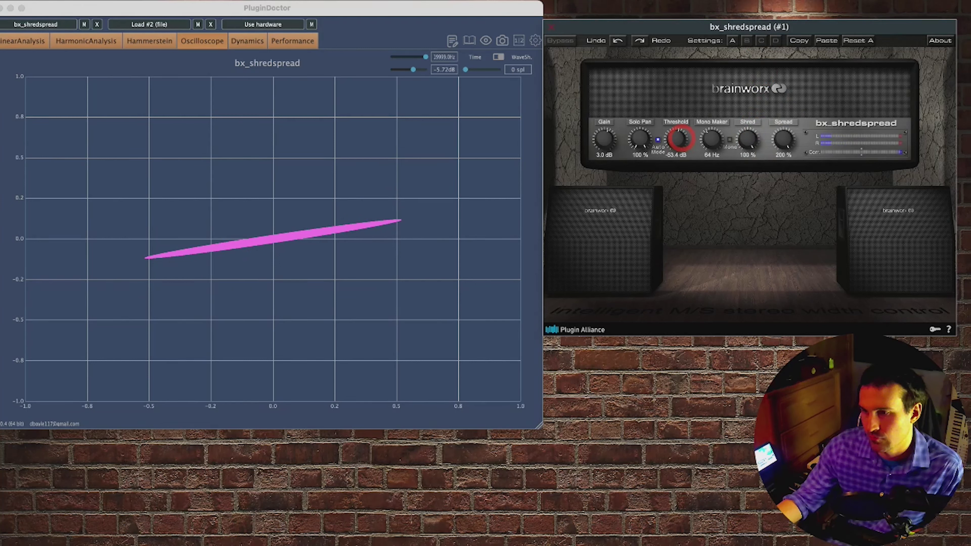
drag(641, 143, 662, 101)
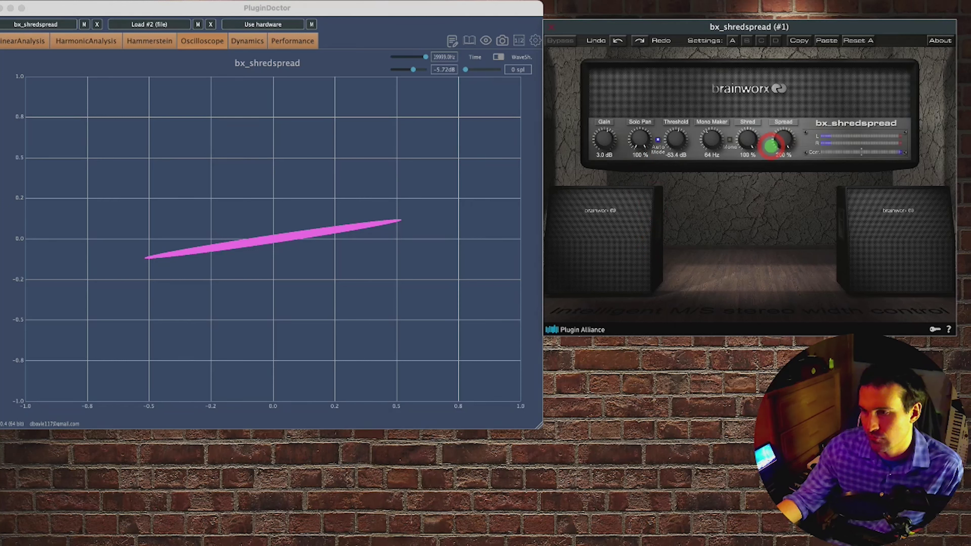
drag(780, 143, 764, 258)
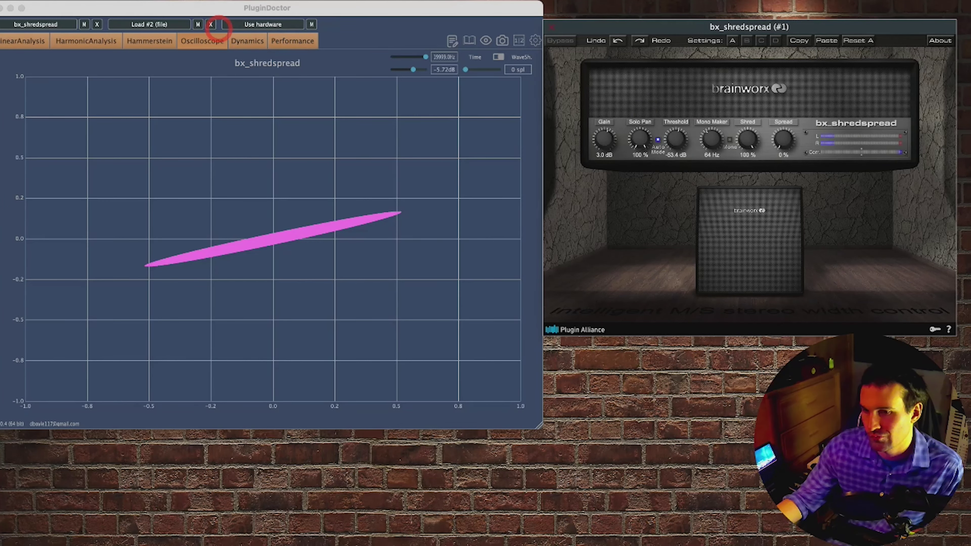
Step: Display the phase response in the linear analysis and examine it while raising Spread to 200% and lowering it again
click(27, 41)
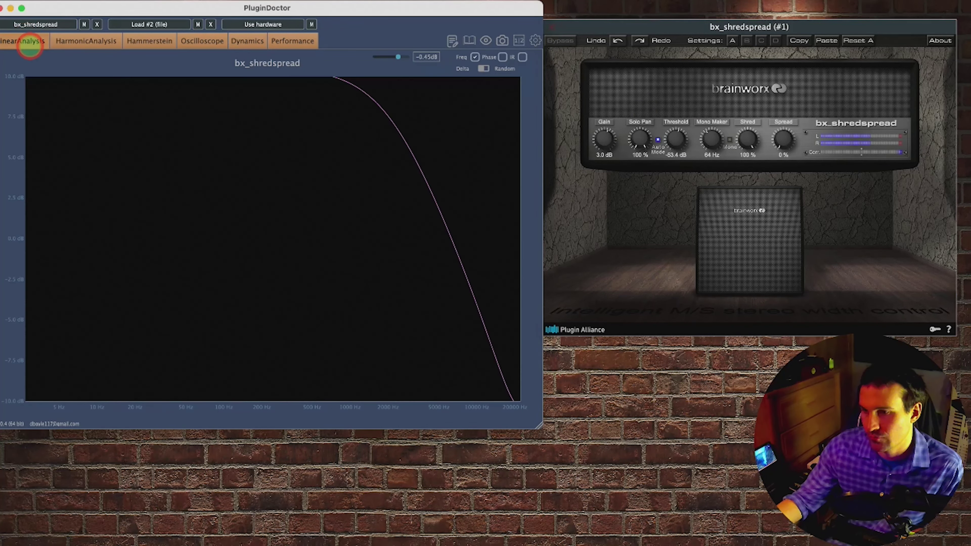
click(501, 57)
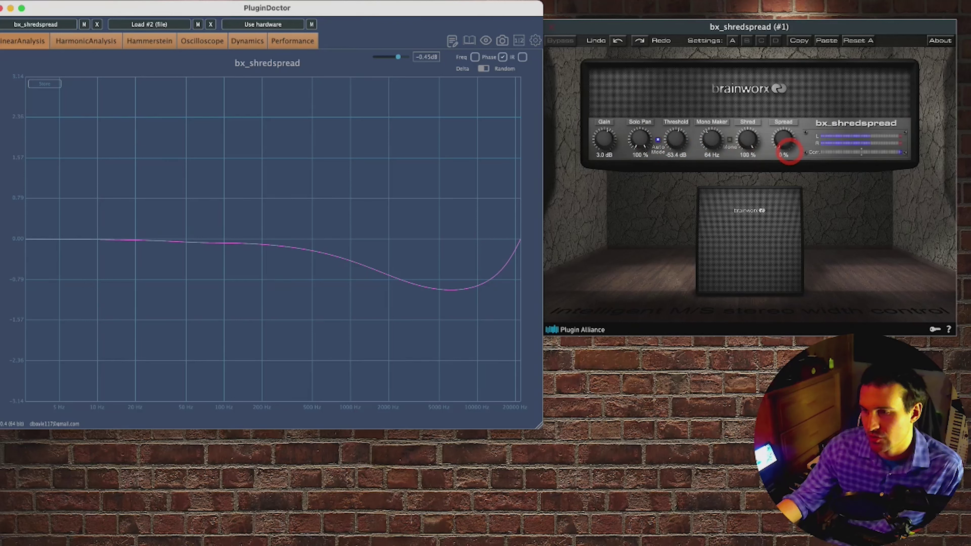
click(781, 141)
drag(781, 140, 786, 39)
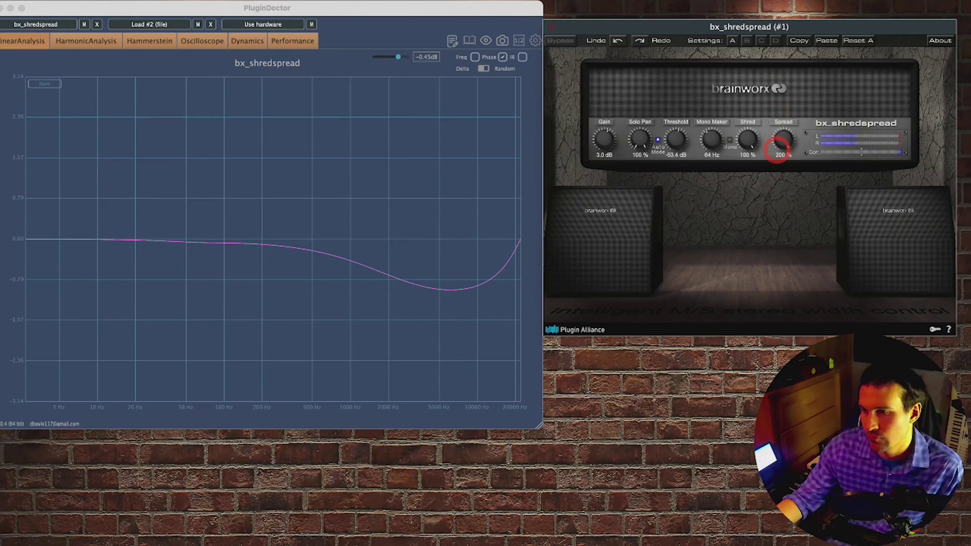
drag(785, 140, 782, 206)
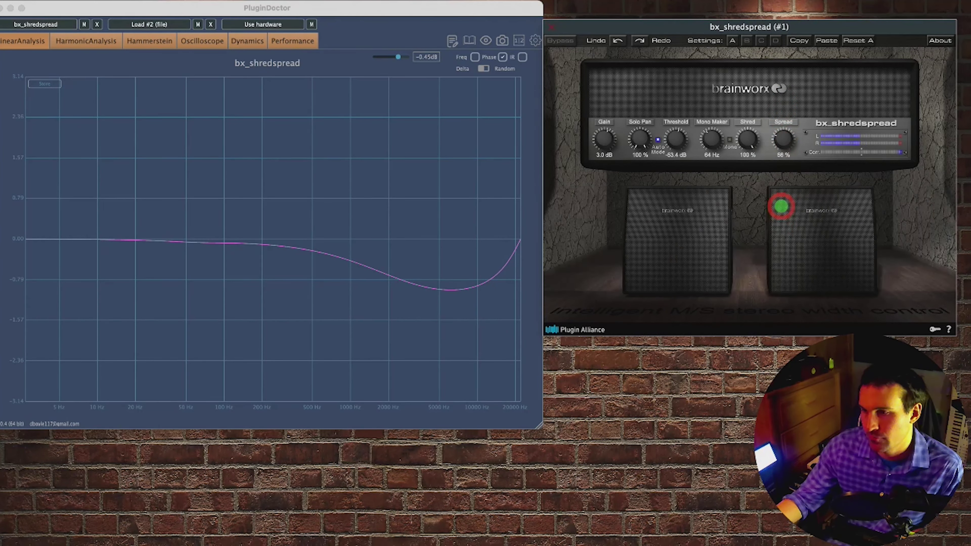
Step: Vary Shred and Spread against the phase plot, ending at Shred 0% and Spread 200%, and adjust the Threshold
click(749, 140)
drag(749, 140, 755, 265)
drag(777, 137, 777, 58)
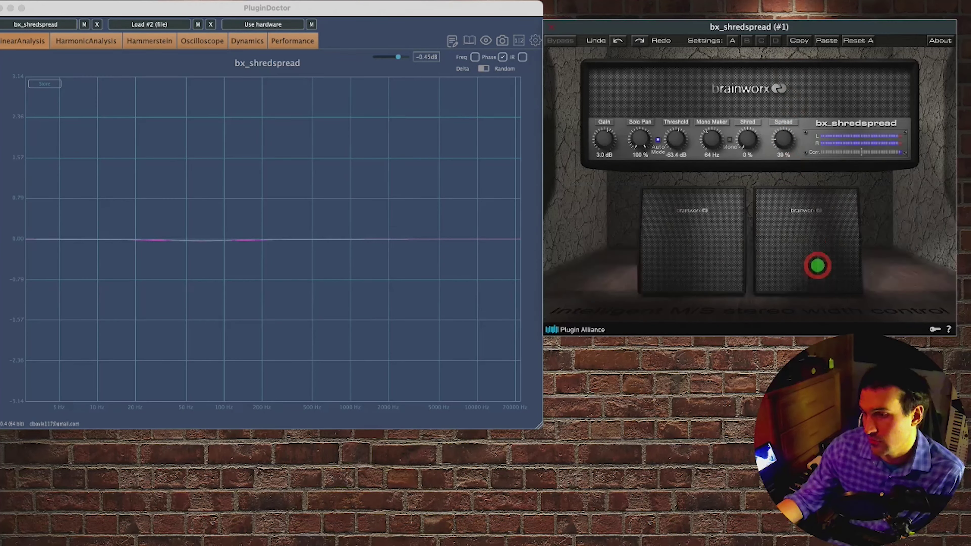
drag(748, 144, 750, 36)
drag(747, 140, 806, 191)
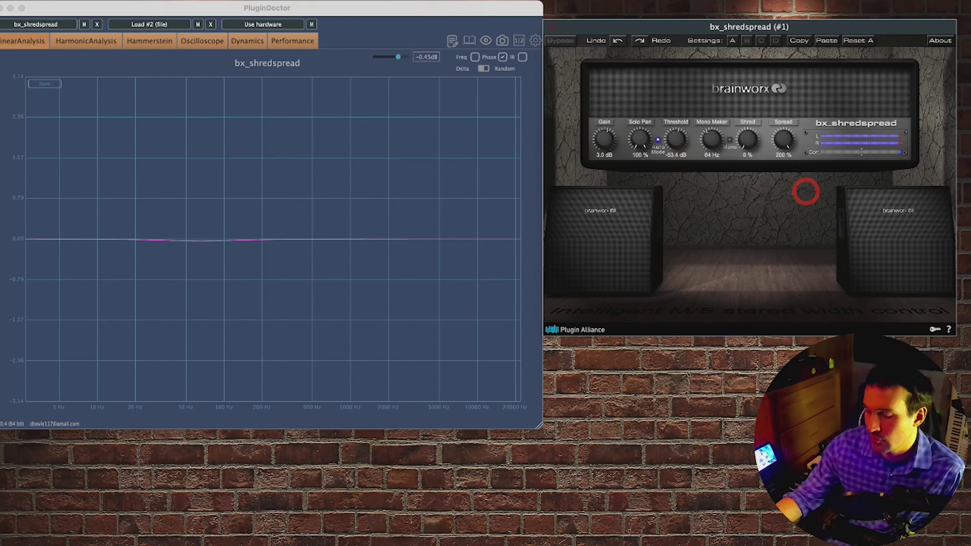
drag(806, 192, 634, 54)
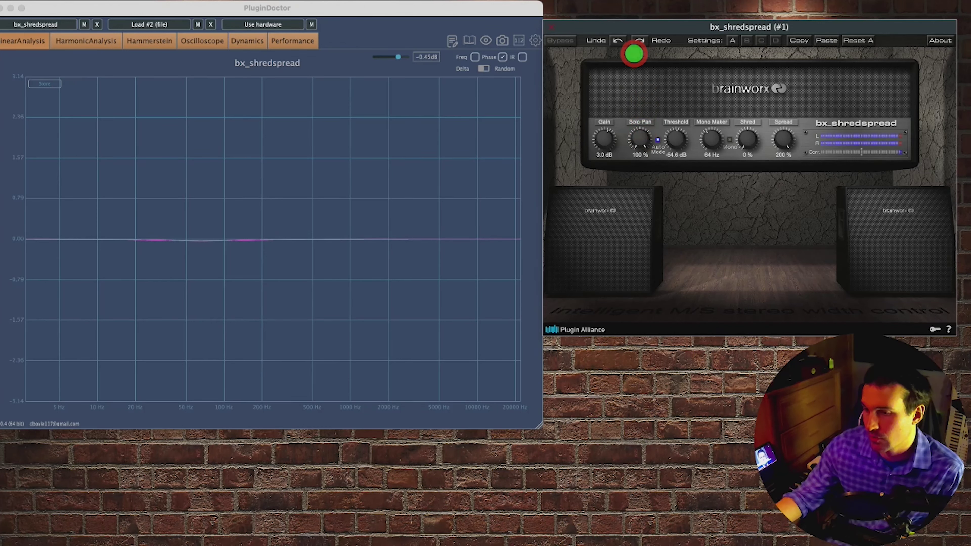
Step: Check the impulse, phase and frequency response plots in turn, and run the performance measurement
click(522, 57)
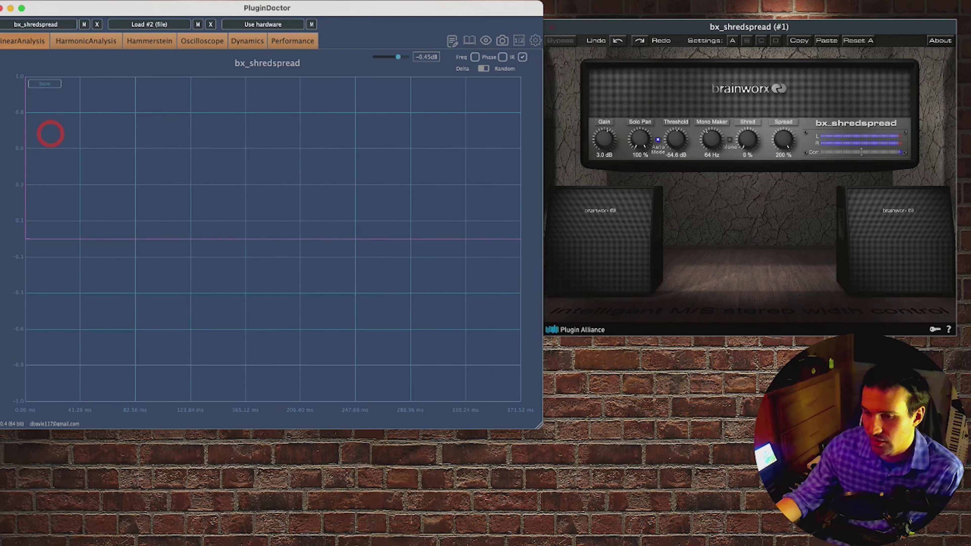
click(504, 57)
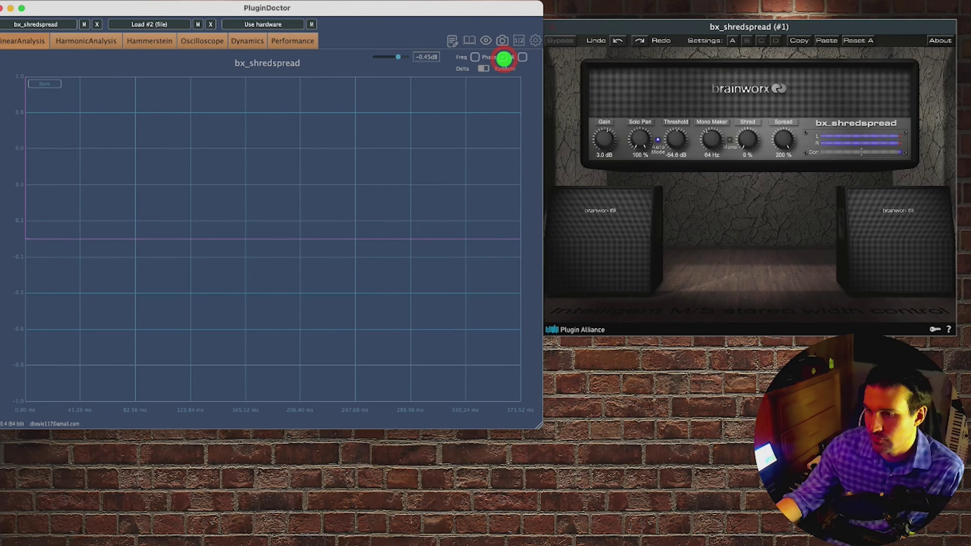
click(475, 57)
click(274, 40)
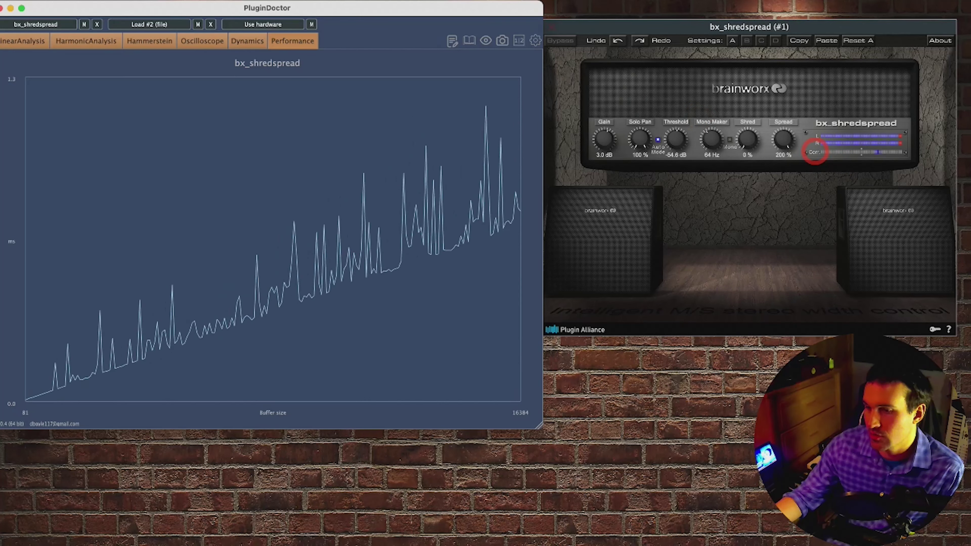
Step: Set the plugin's Spread to 0%, and switch to the bx_shredspread manual in Adobe Acrobat
drag(784, 143, 787, 241)
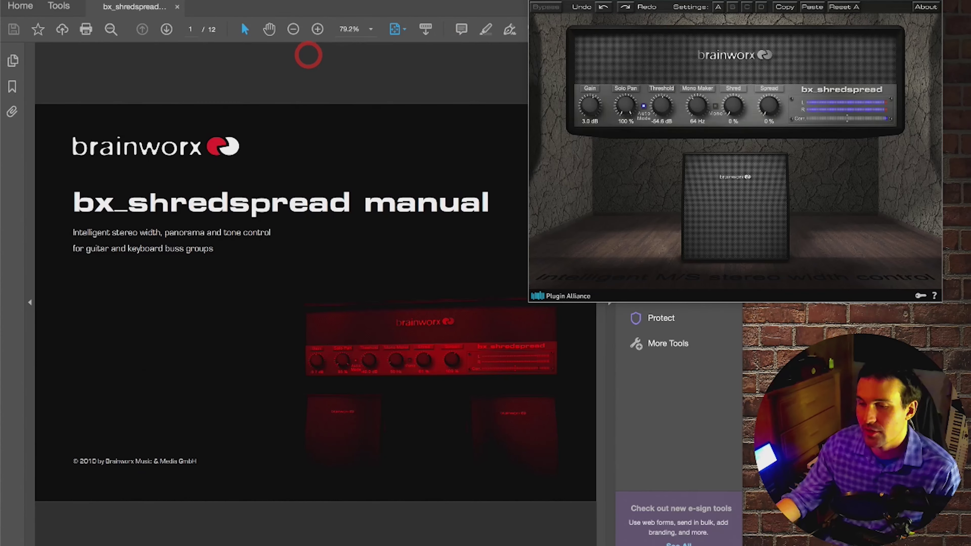
click(308, 81)
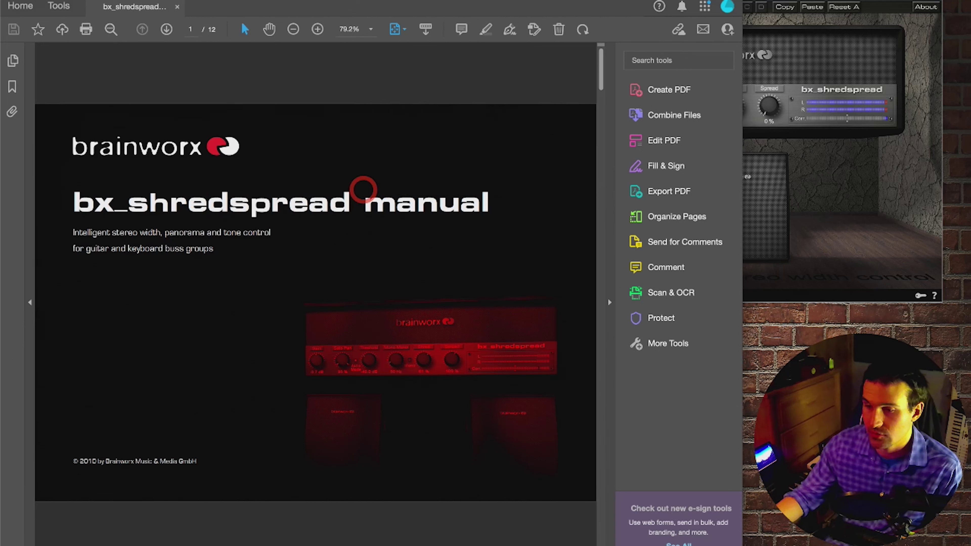
Step: Read the bx_shredspread manual from its cover through the index, the introduction, the M/S technology sections and the feature list
scroll(363, 190, down, 2)
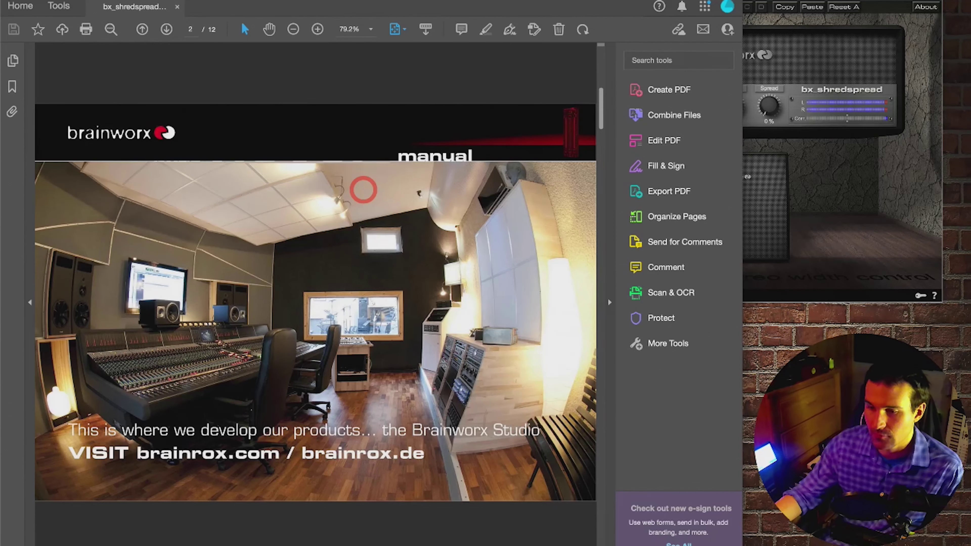
scroll(363, 189, down, 2)
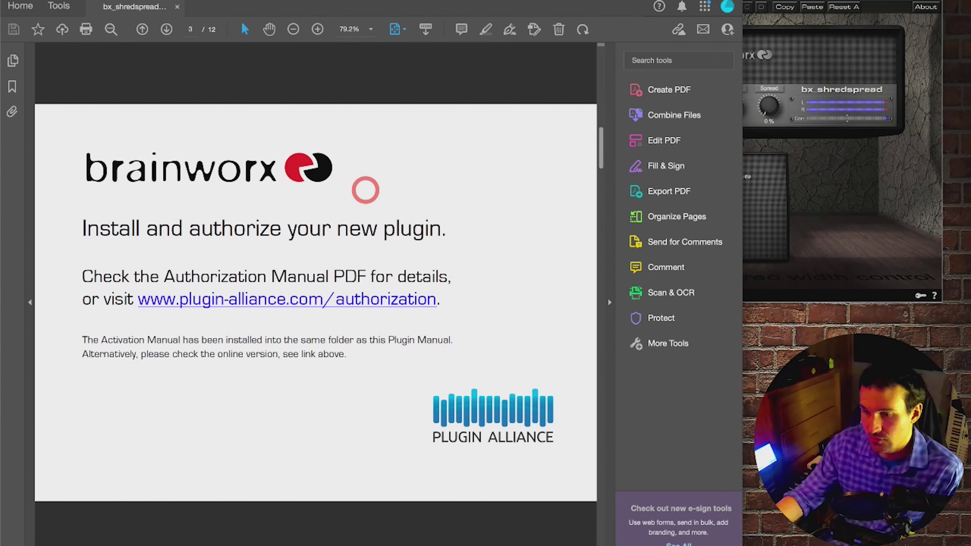
scroll(366, 190, down, 2)
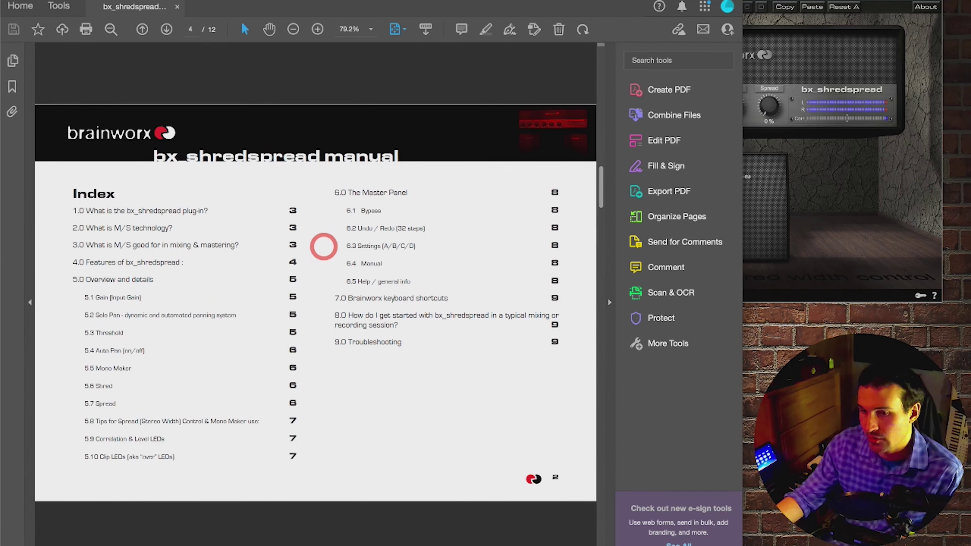
scroll(324, 246, down, 2)
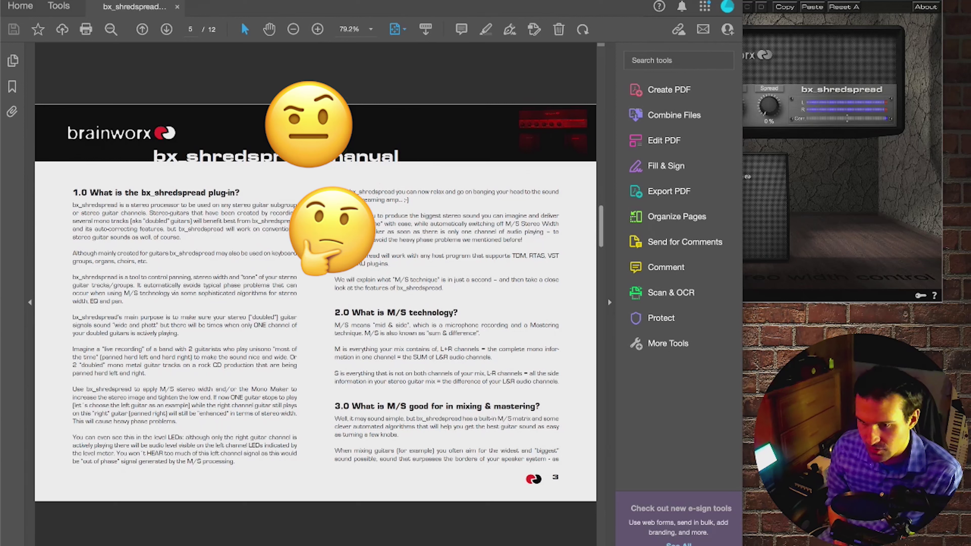
click(323, 247)
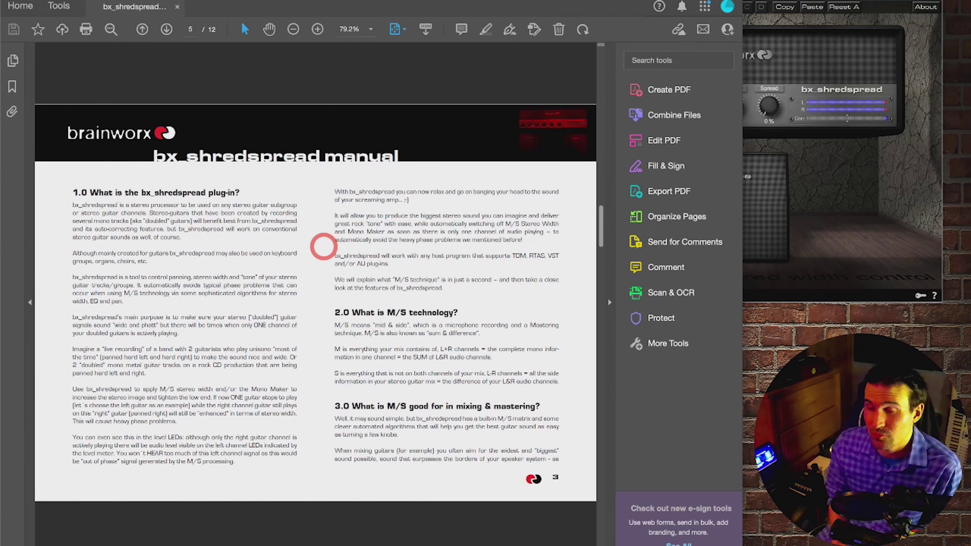
scroll(225, 284, down, 3)
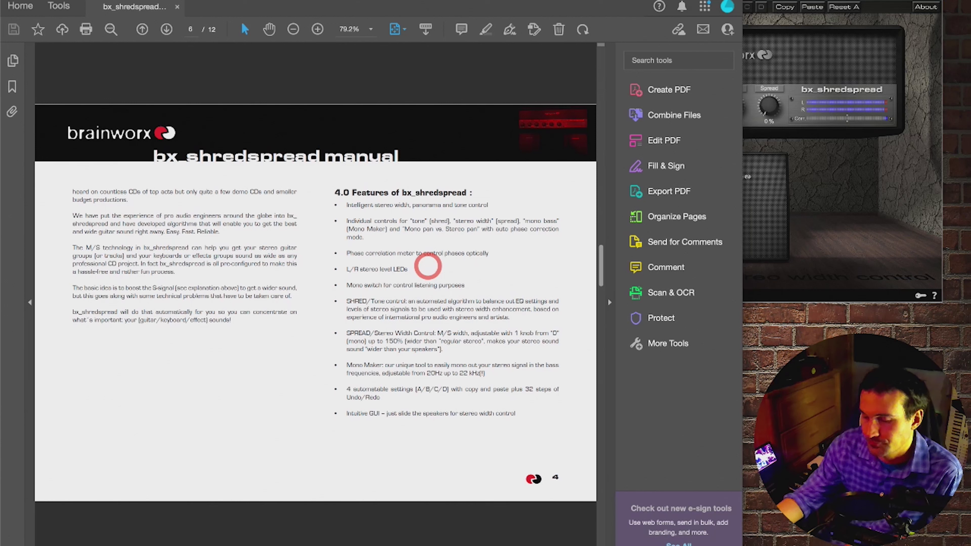
right_click(427, 265)
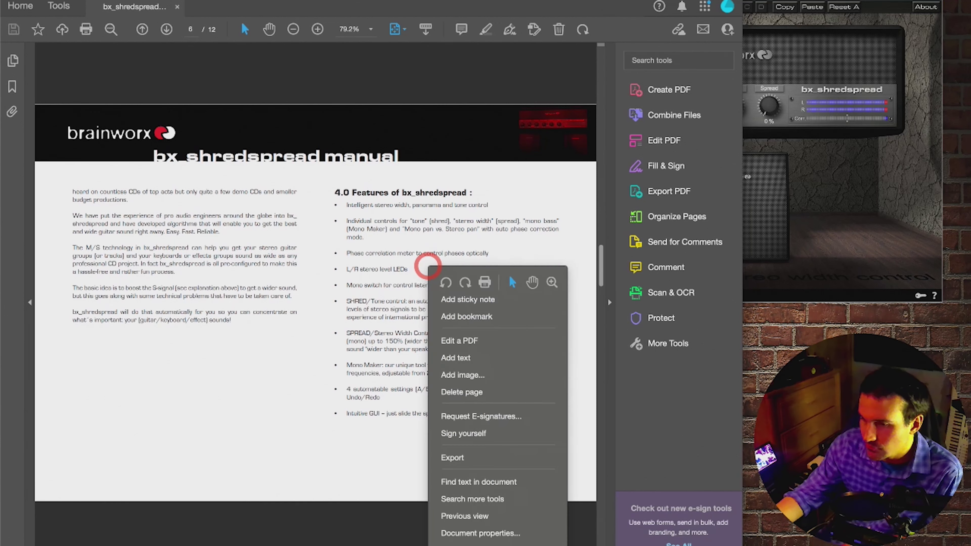
click(496, 202)
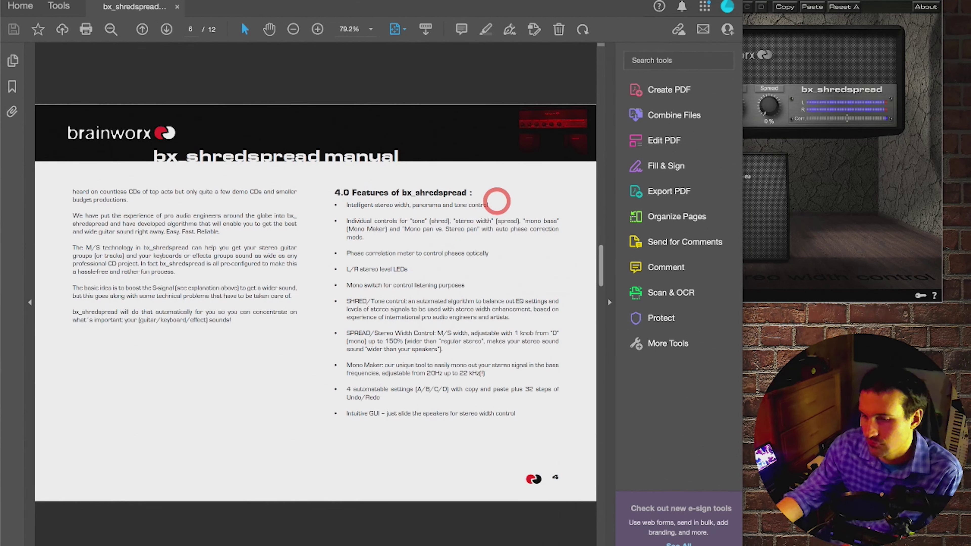
click(498, 139)
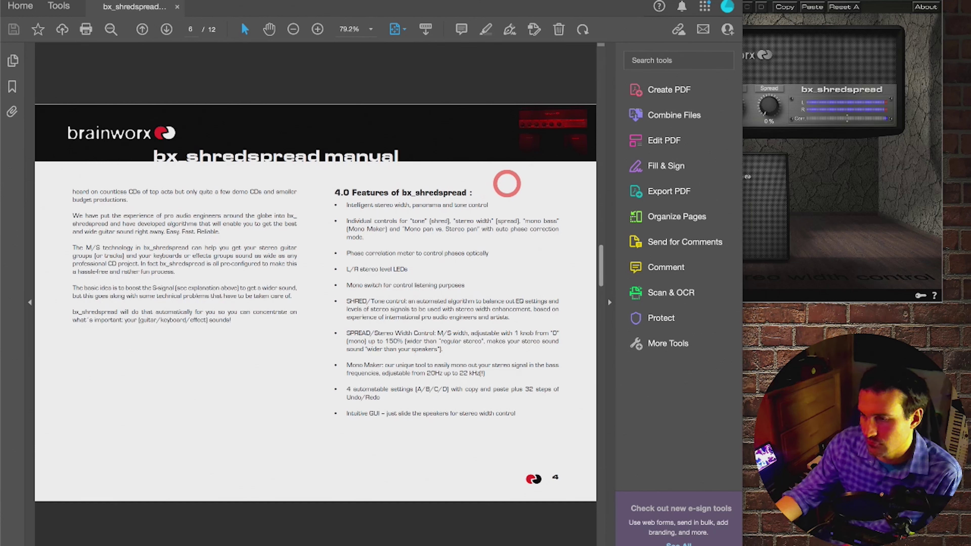
Step: Read the manual's remaining sections, from the overview and control descriptions through the master panel, shortcuts and troubleshooting to the last page
scroll(507, 183, down, 3)
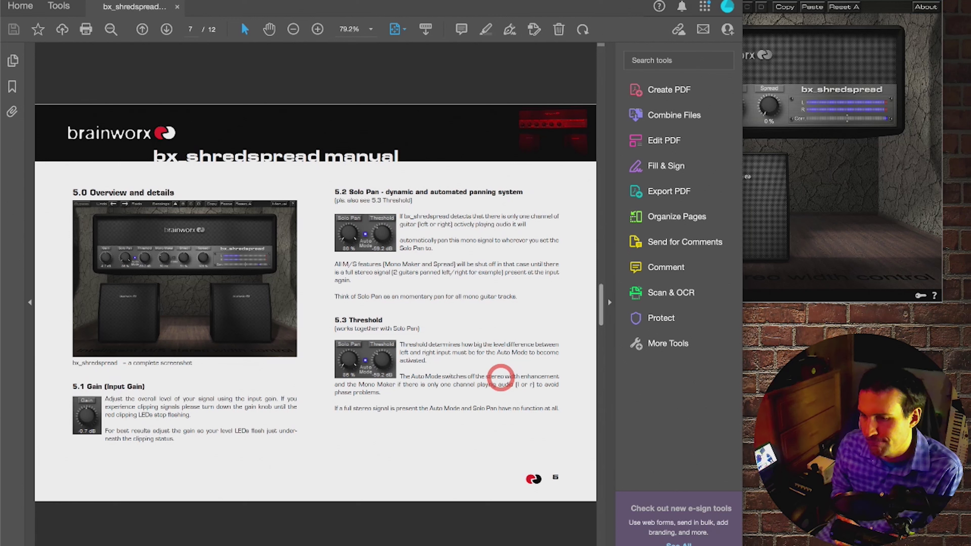
scroll(501, 377, down, 2)
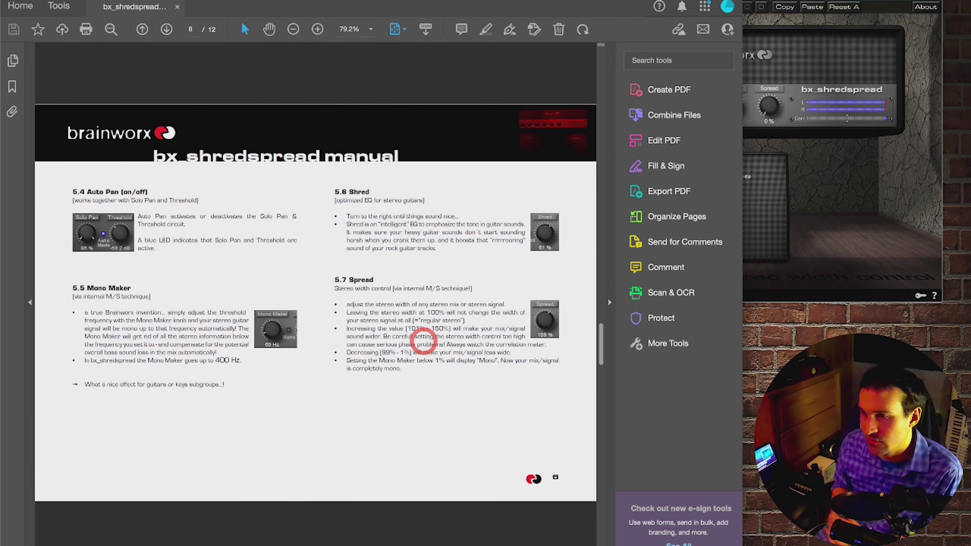
scroll(423, 341, down, 1)
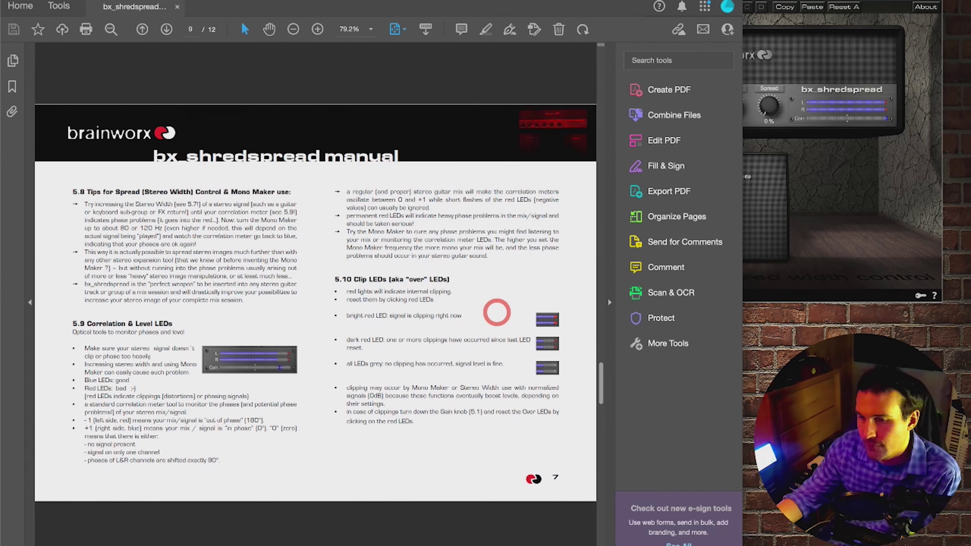
key(Right)
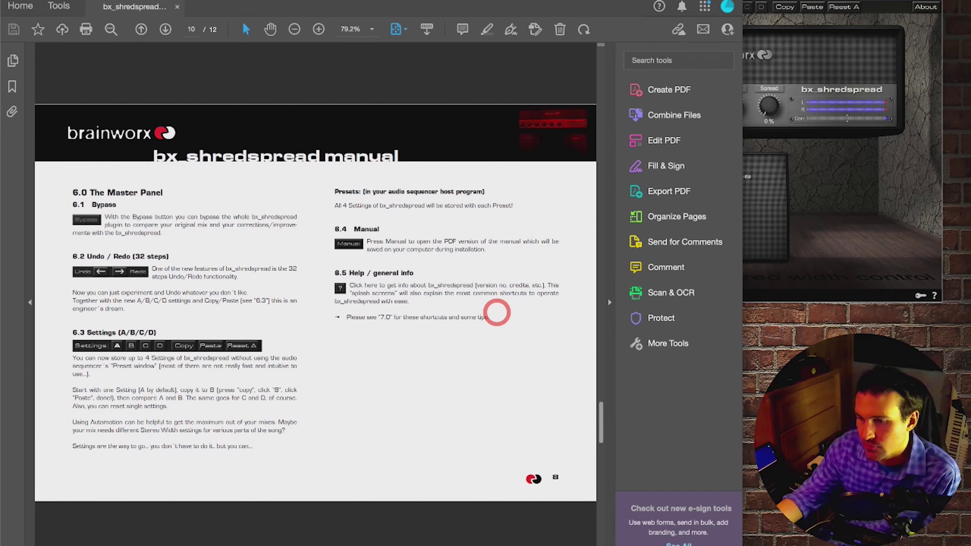
key(Right)
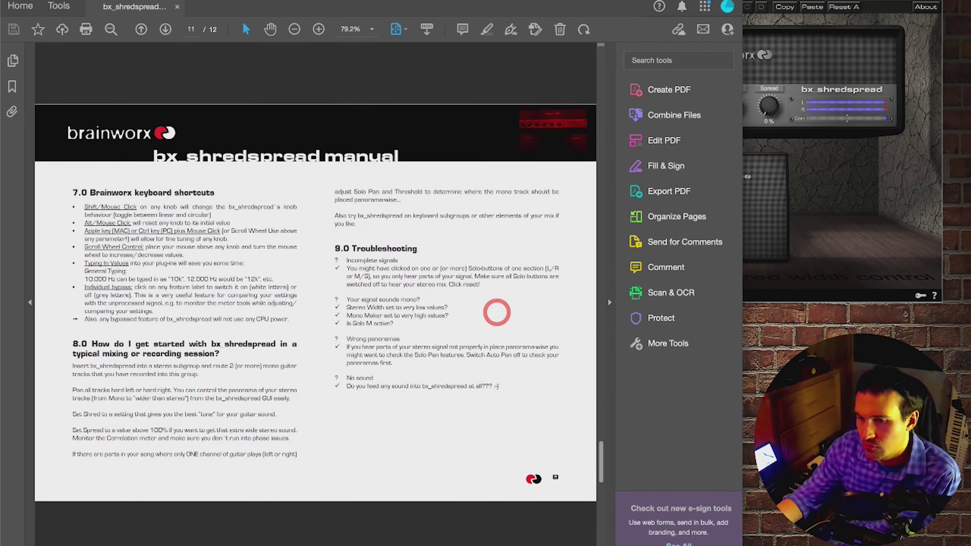
key(Right)
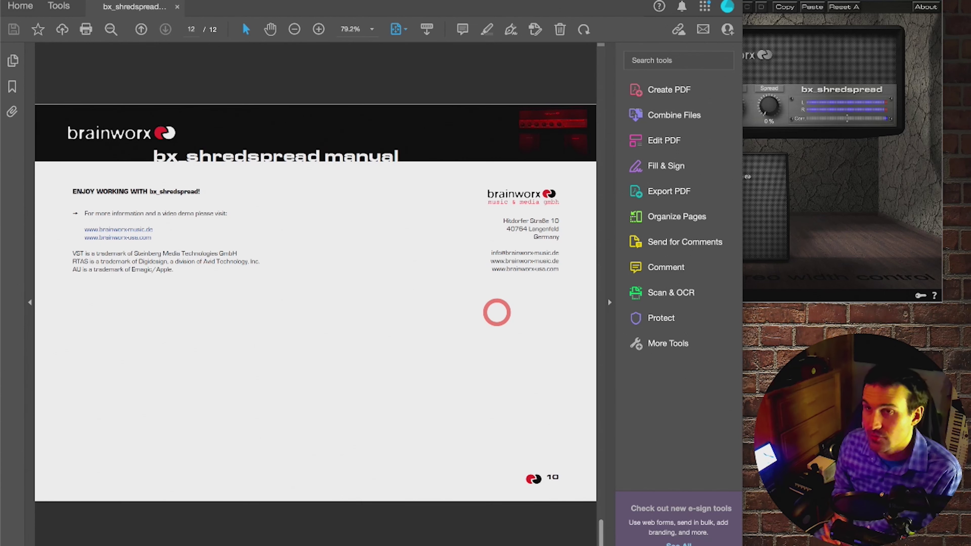
Step: Switch from the manual back to PluginDoctor and return to the bx_shredspread plugin window
key(super+Tab)
mouse_move(680, 544)
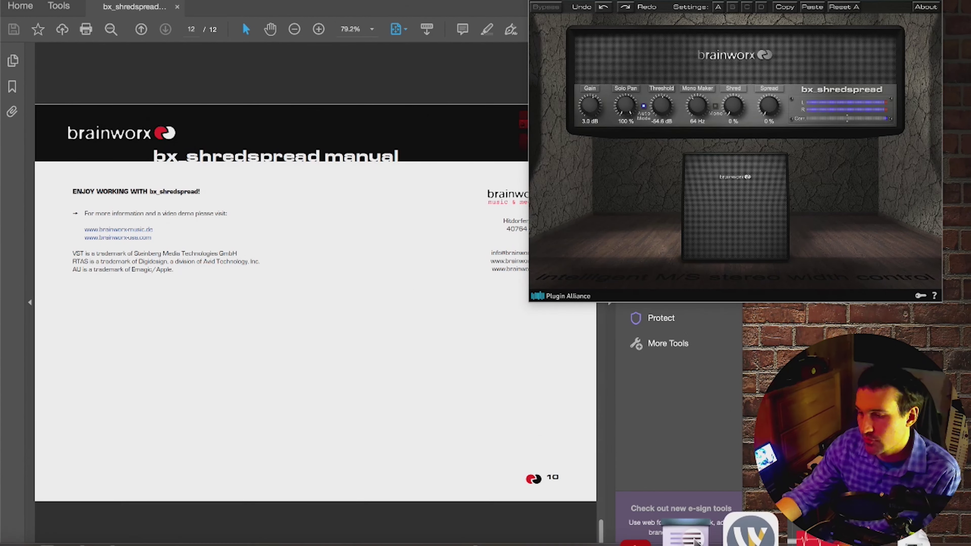
click(675, 537)
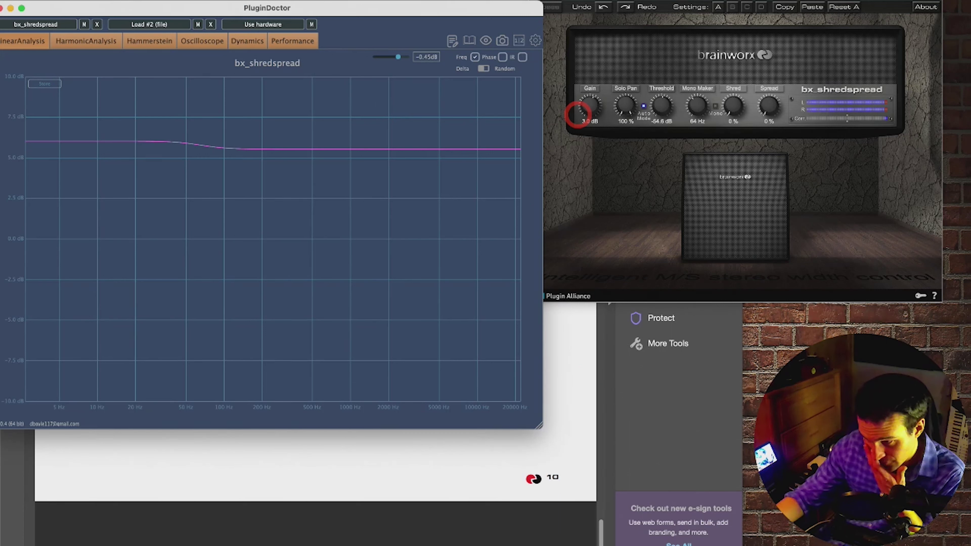
click(733, 59)
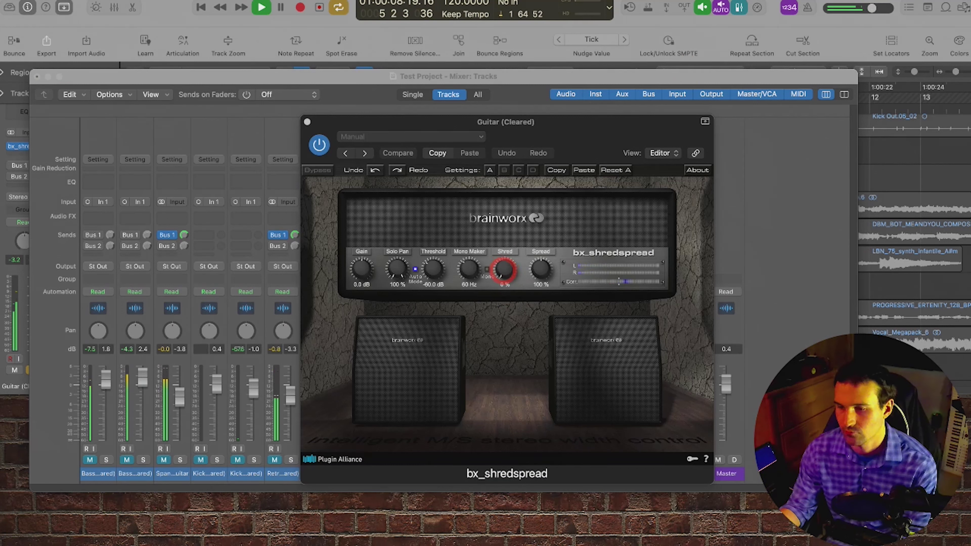
Step: In Logic Pro, set bx_shredspread on the guitar track to Shred 28% and Spread 200%, and try Threshold at -40.0 dB before lowering it to -70.0 dB
drag(504, 271, 501, 226)
drag(540, 265, 533, 184)
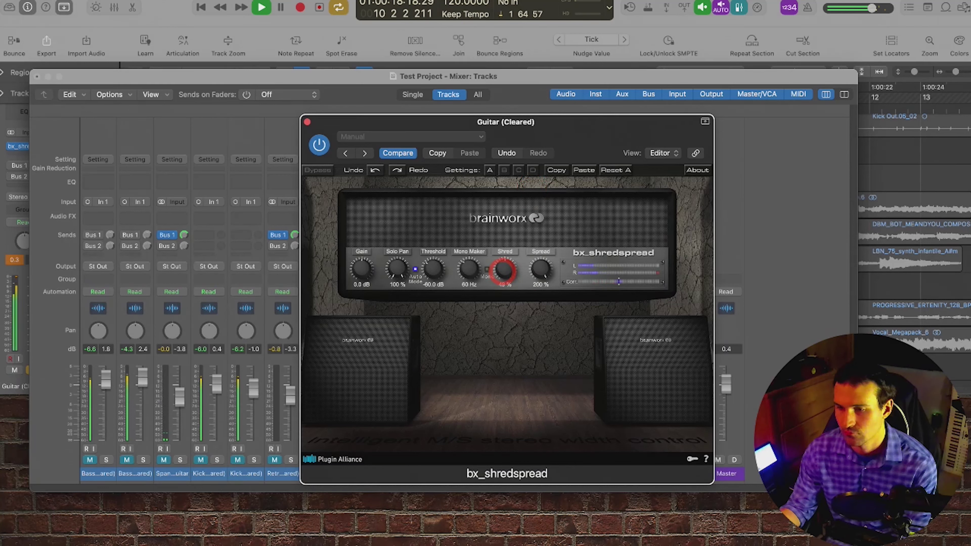
drag(504, 269, 503, 287)
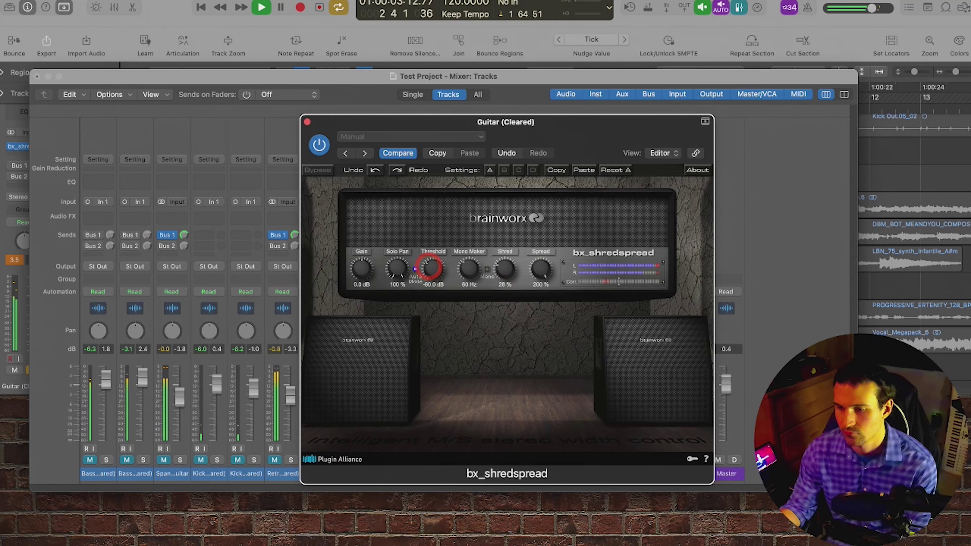
drag(430, 268, 429, 182)
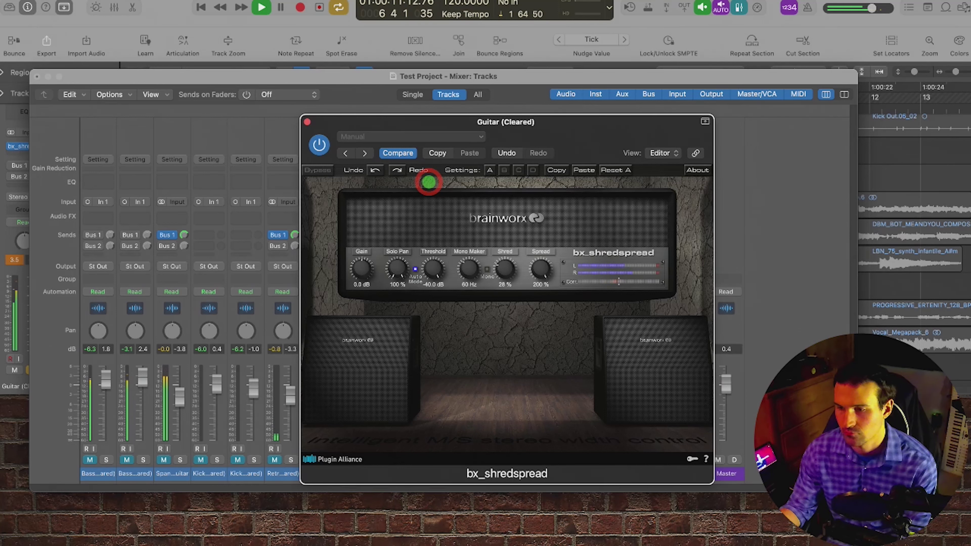
drag(429, 182, 445, 323)
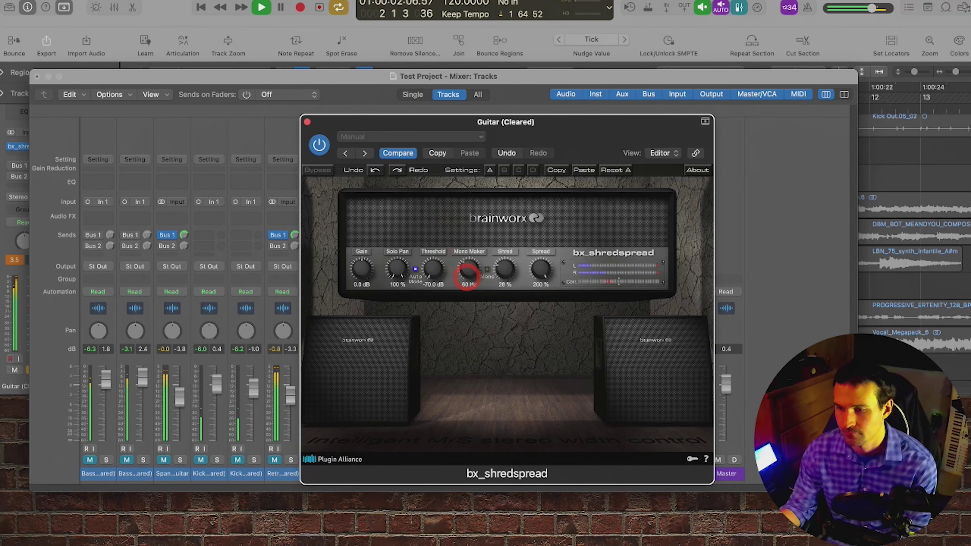
Step: Set the plugin's Spread to 0%, Mono Maker to 400 Hz and Gain to 0.5 dB
drag(537, 270, 592, 491)
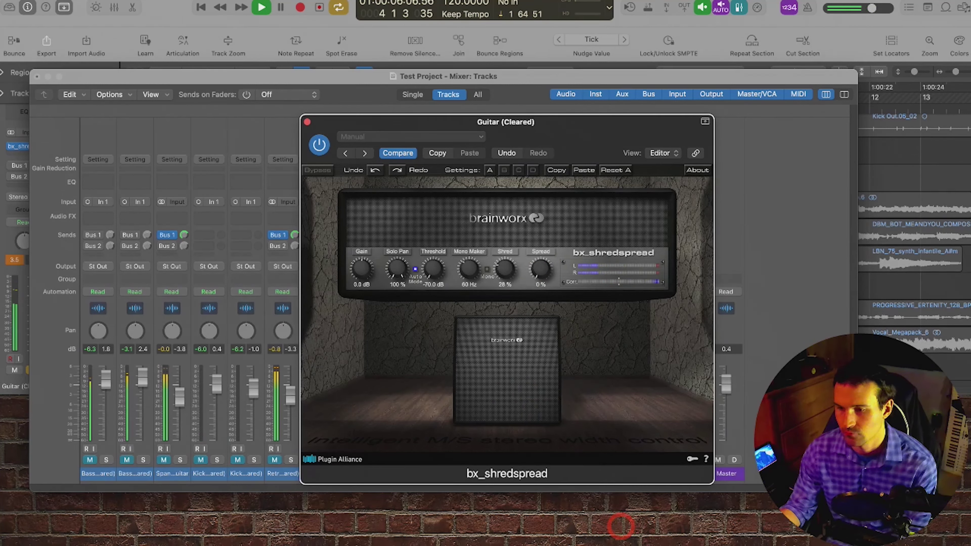
drag(468, 271, 472, 156)
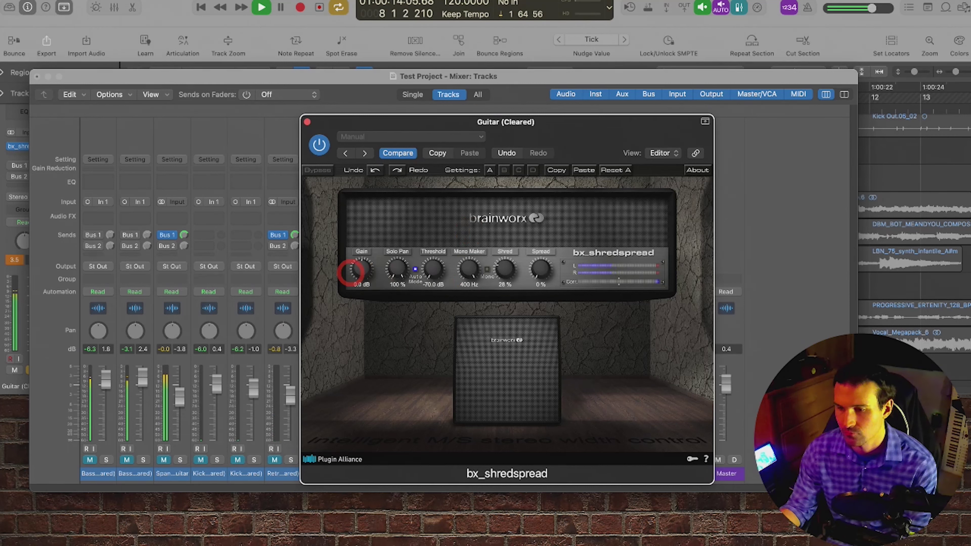
click(362, 270)
mouse_move(362, 270)
mouse_down()
mouse_move(362, 257)
mouse_move(363, 274)
mouse_up()
Step: Move the plugin window aside to reset the guitar channel's peak level in the mixer, and reposition the window
drag(572, 140, 769, 64)
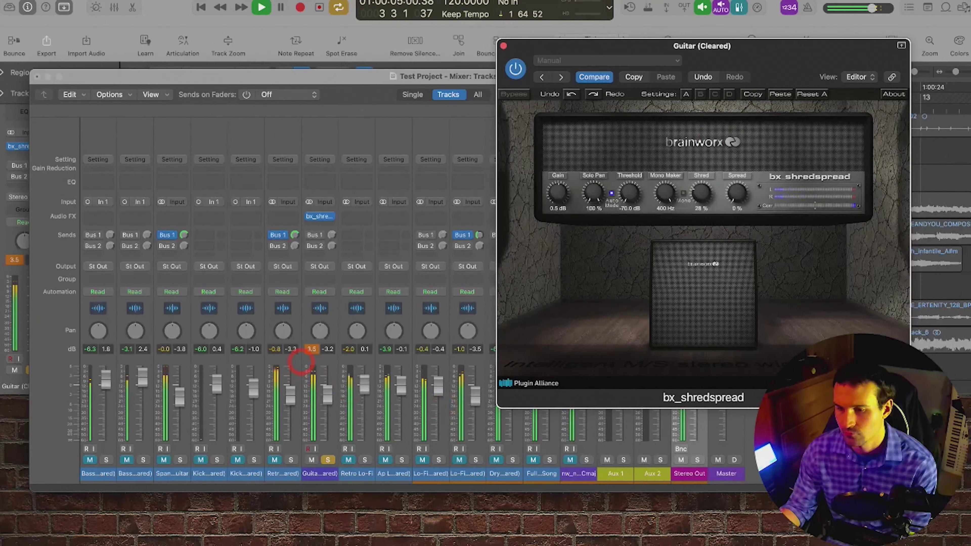
click(313, 349)
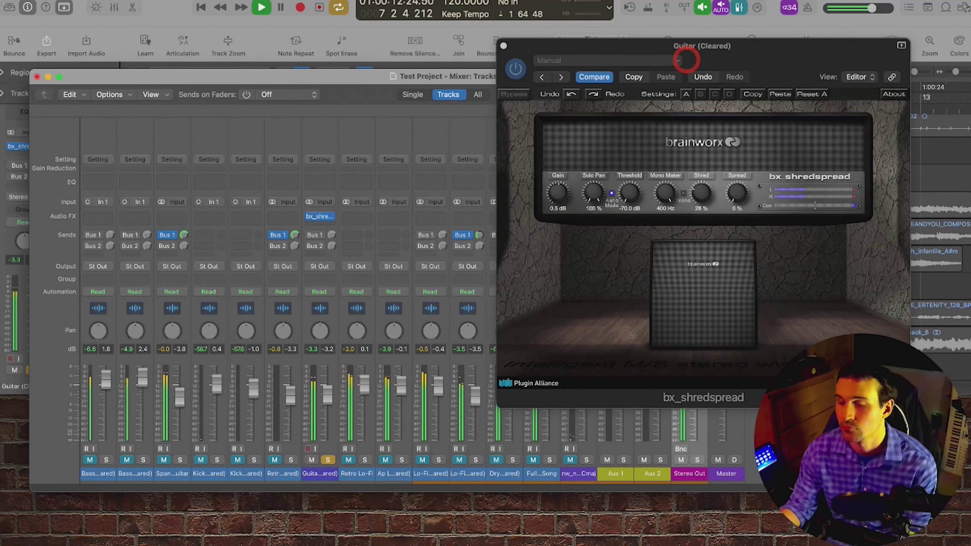
drag(705, 47, 569, 49)
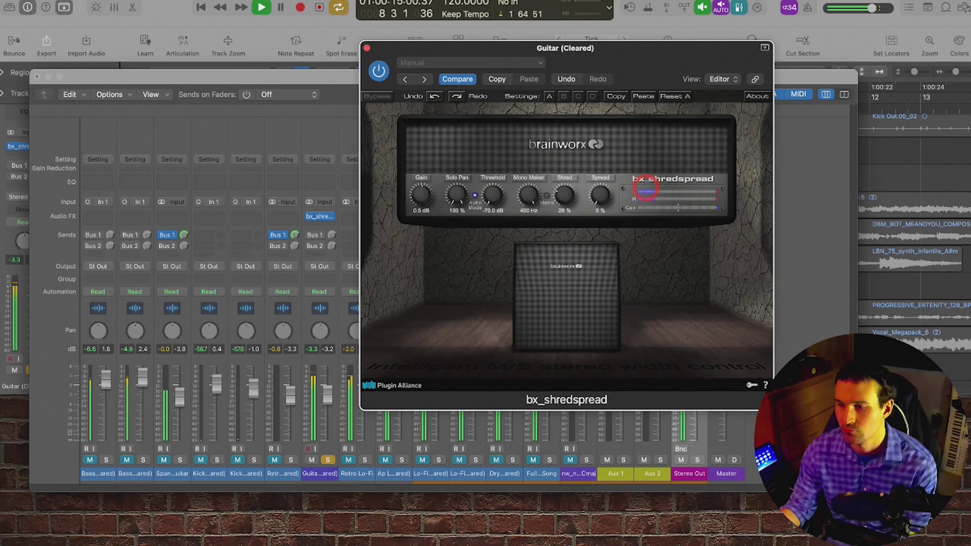
Step: Set Spread to 200%, and compare the guitar with the plugin bypassed and re-enabled
drag(601, 195, 623, 64)
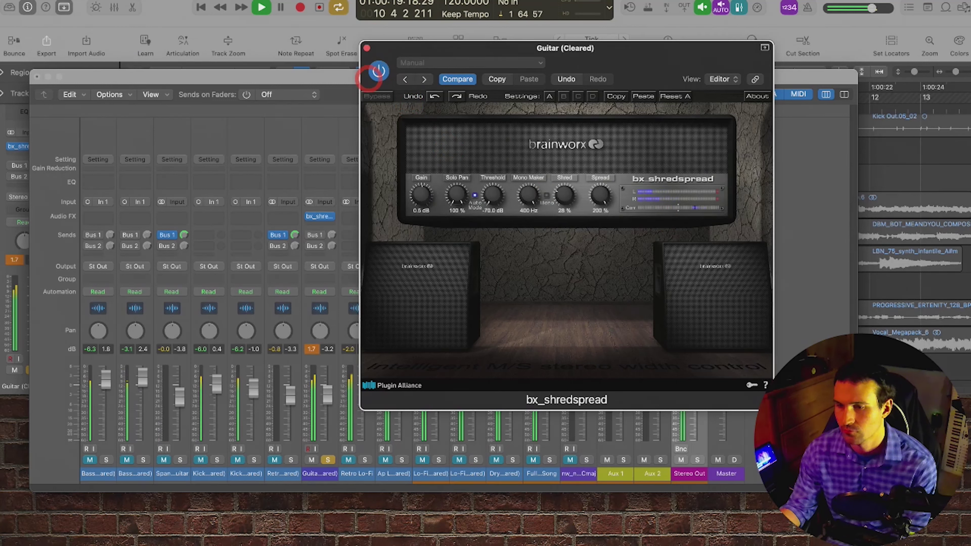
click(378, 71)
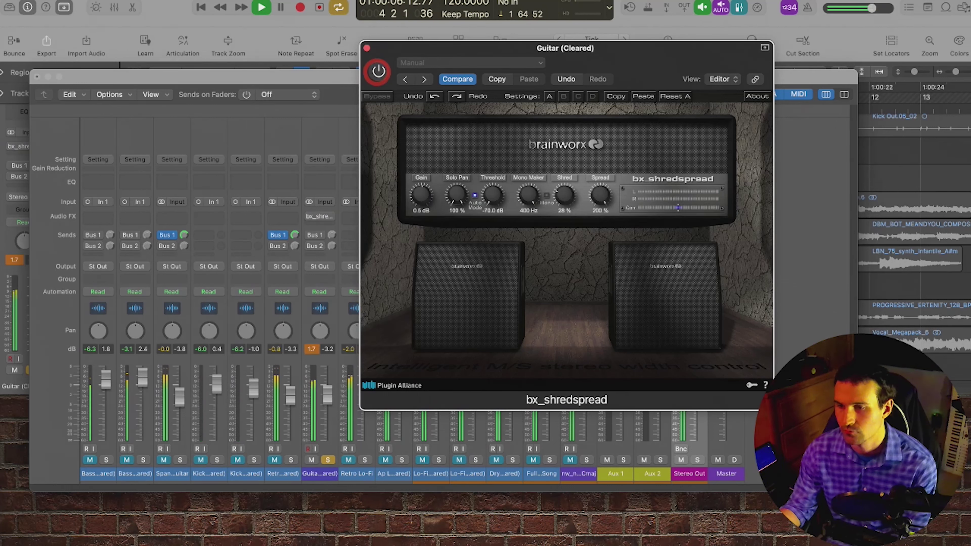
click(377, 71)
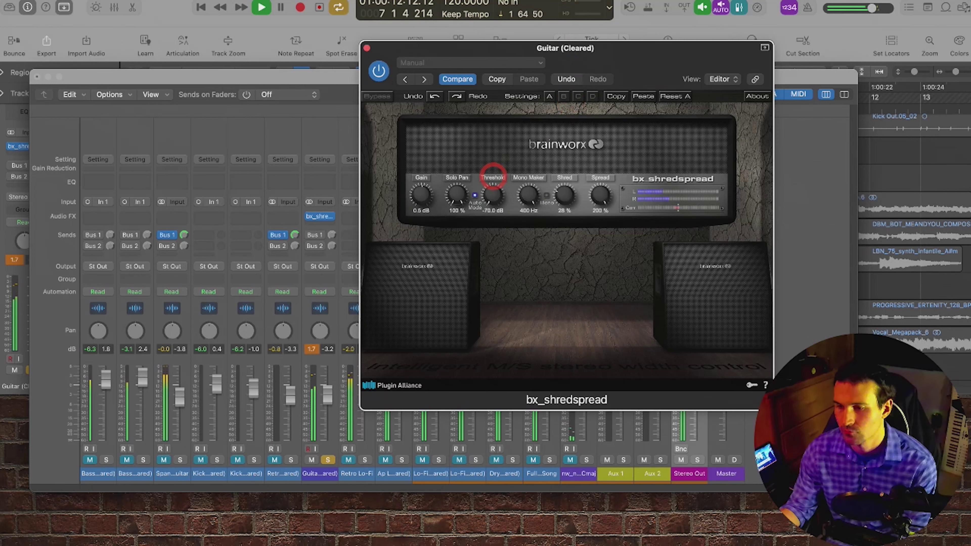
Step: Raise the plugin's Threshold, and set Mono Maker to 0 Hz and Shred to 0%
drag(492, 198, 478, 139)
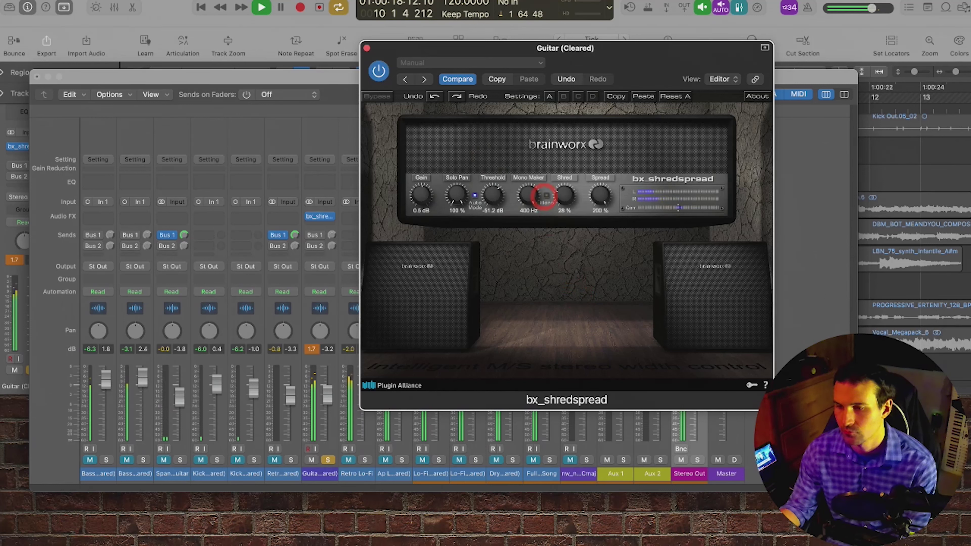
drag(528, 192, 581, 349)
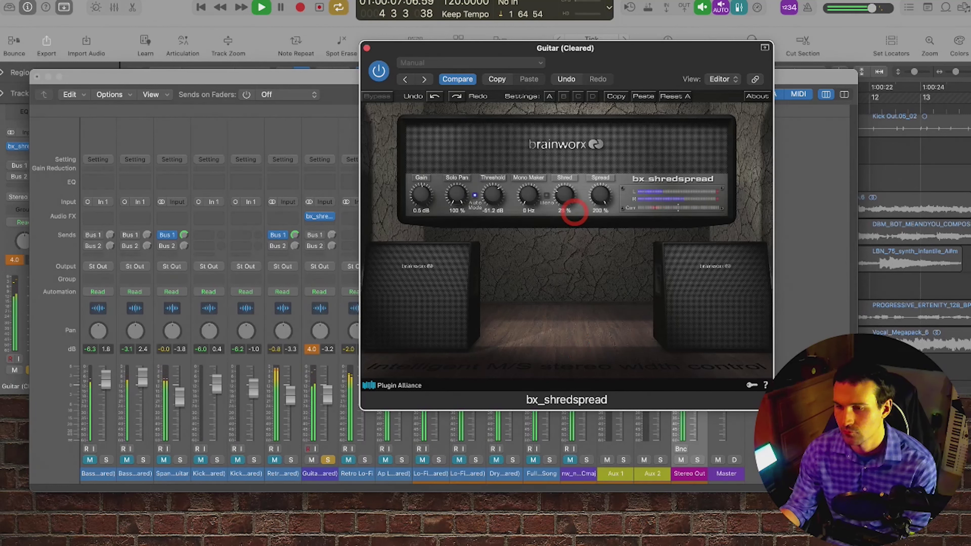
drag(560, 195, 563, 239)
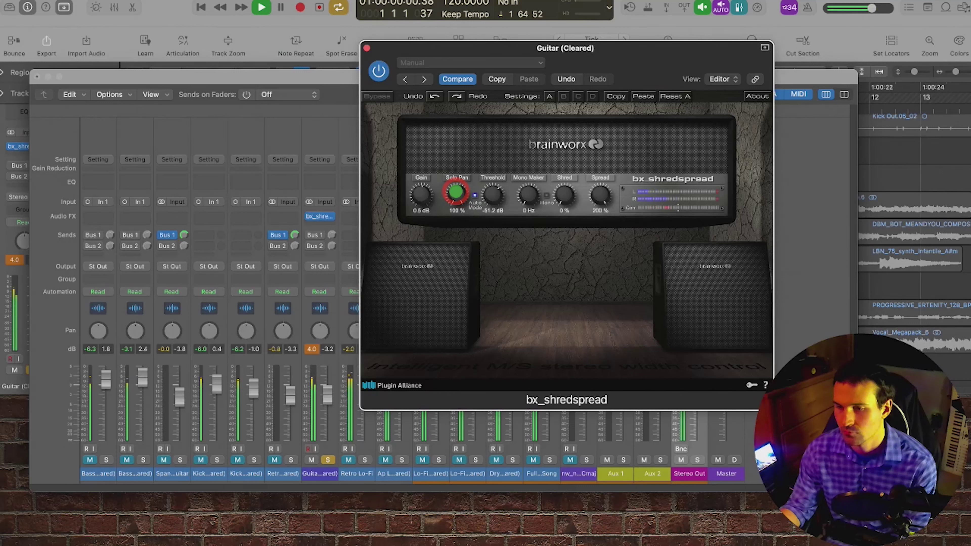
Step: Set Solo Pan to 0% and switch off Auto Mode
drag(455, 192, 454, 285)
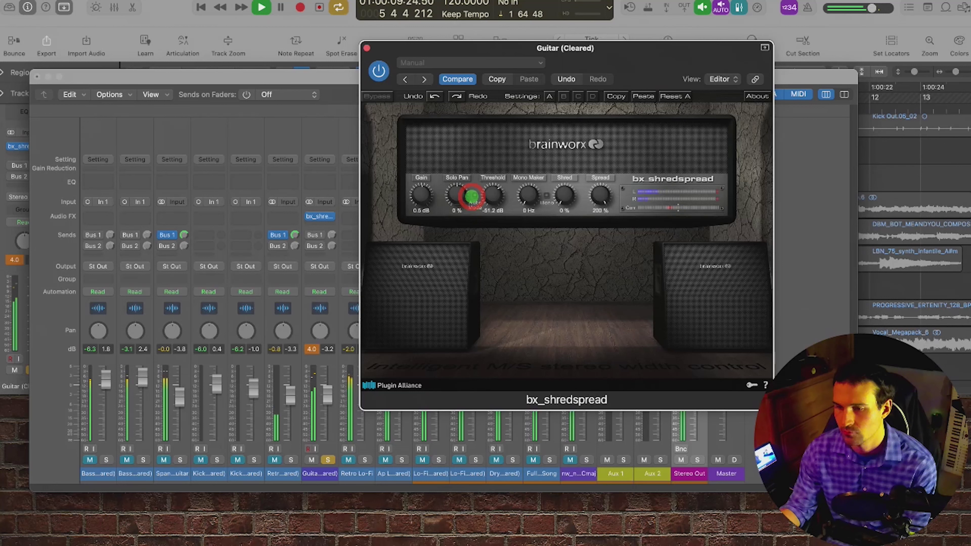
click(472, 197)
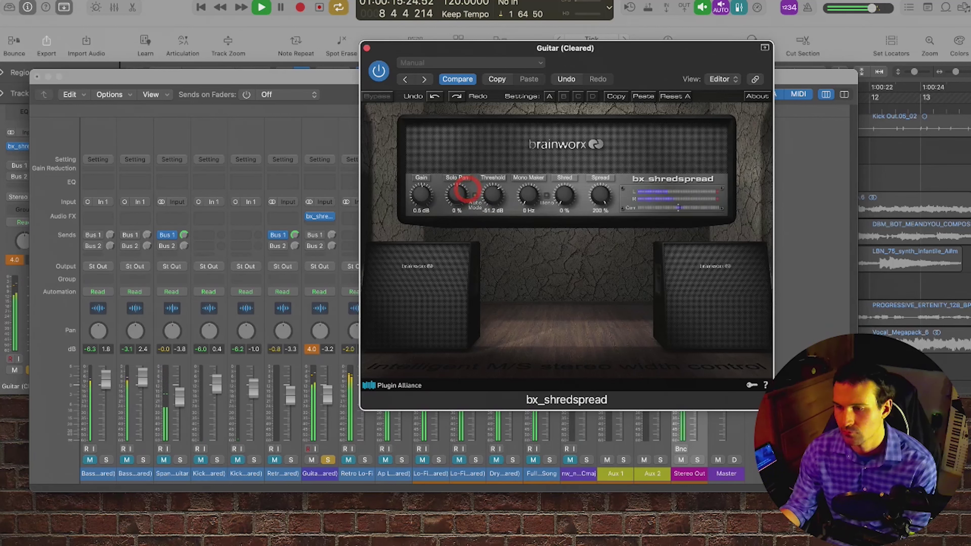
Step: Switch Auto Mode back on and try a different Solo Pan amount on the playing guitar
click(474, 194)
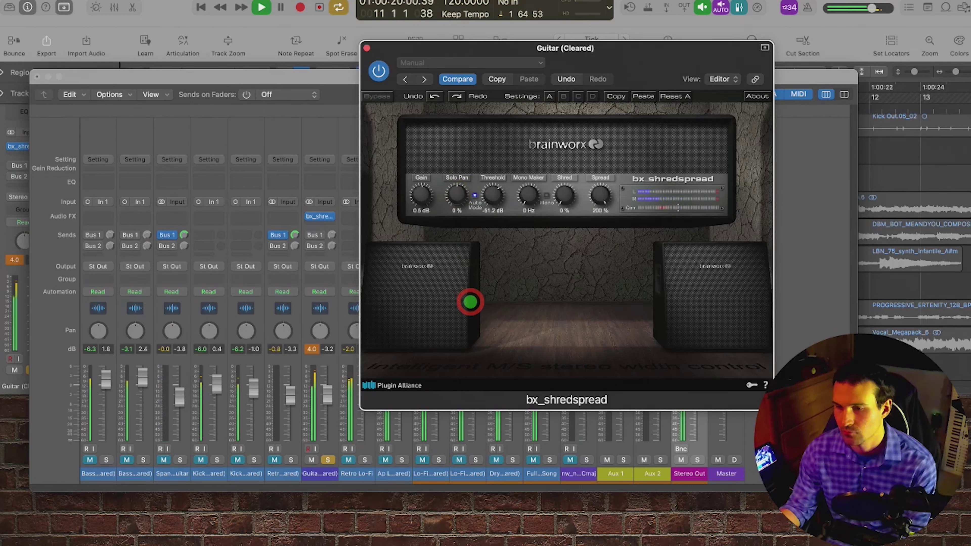
drag(457, 191, 469, 54)
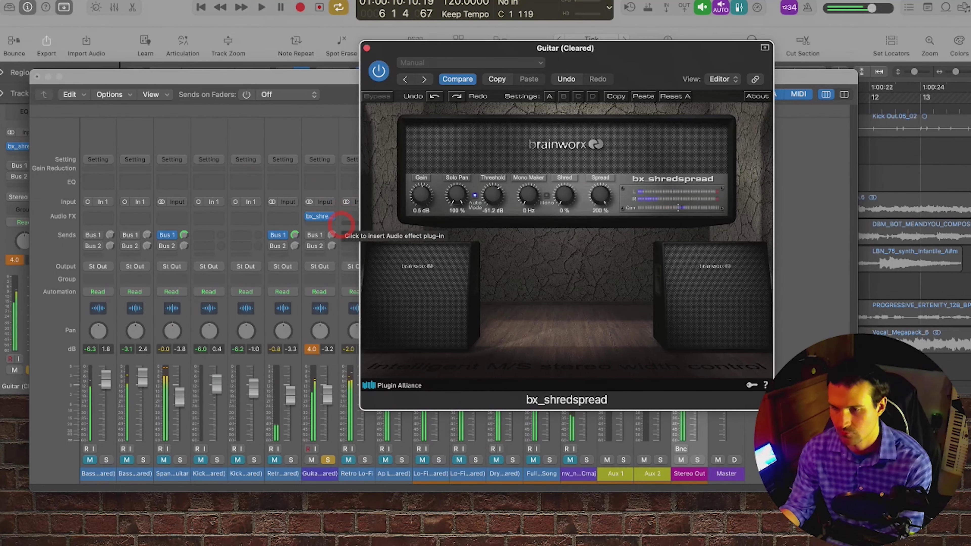
Step: Insert StereoTool v3 on the guitar channel, and during playback move the bx_shredspread window aside so both plugins can be seen
click(245, 80)
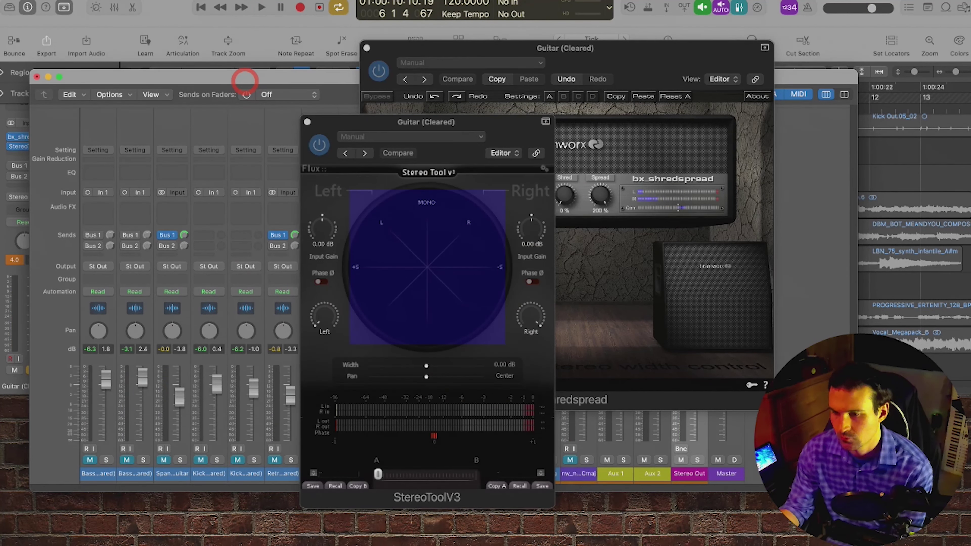
key(space)
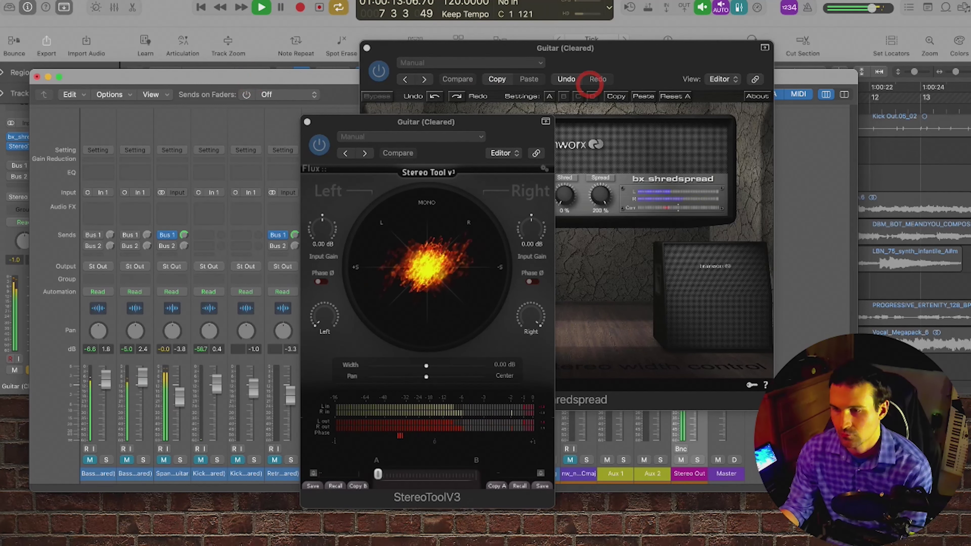
click(657, 70)
drag(657, 71, 826, 36)
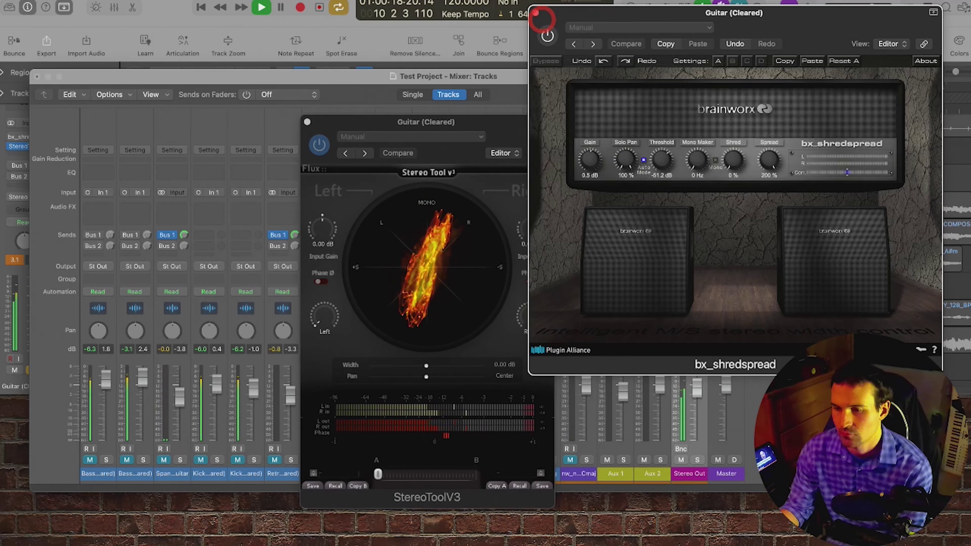
Step: With bx_shredspread re-enabled, set Spread to 29% and Mono Maker to 133 Hz
click(546, 37)
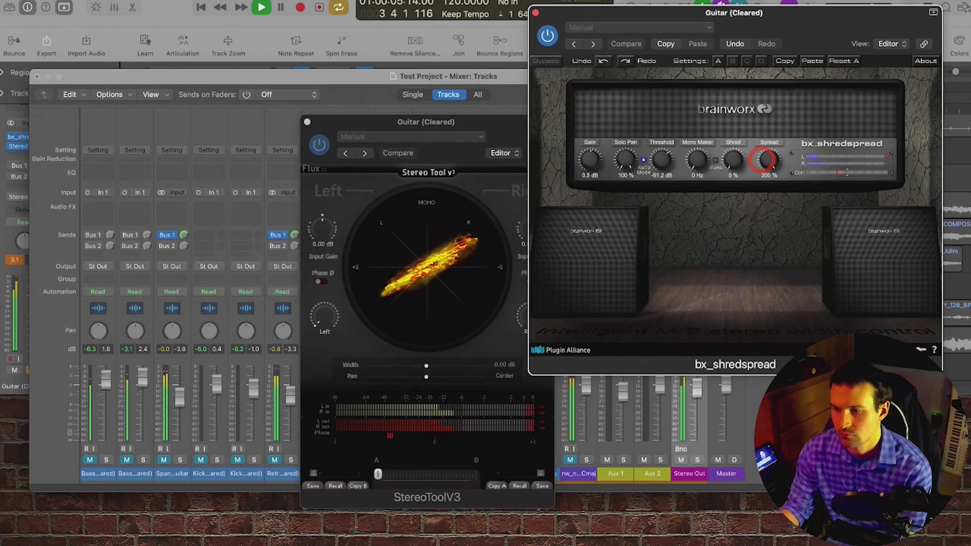
mouse_move(765, 160)
mouse_down()
mouse_move(775, 300)
mouse_move(826, 295)
mouse_move(782, 161)
mouse_up()
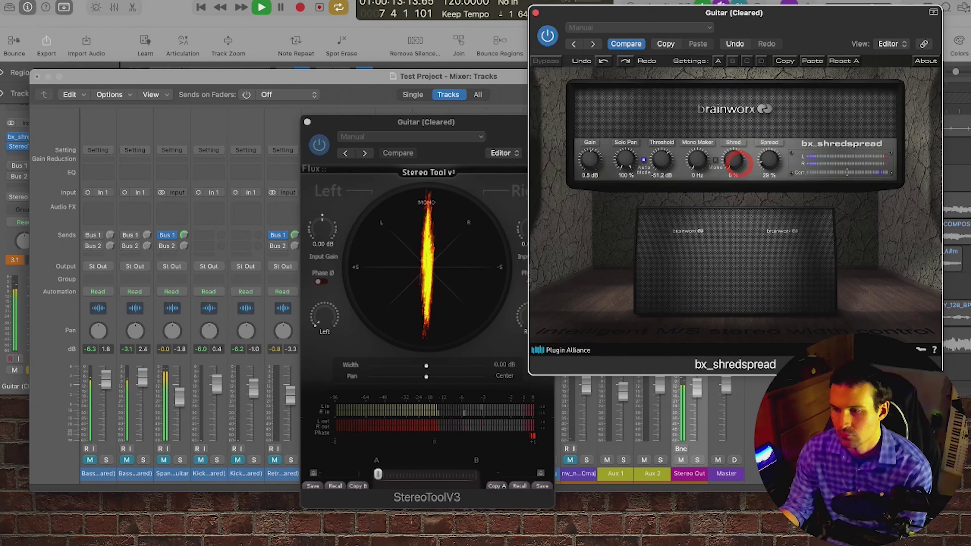
drag(698, 161, 702, 107)
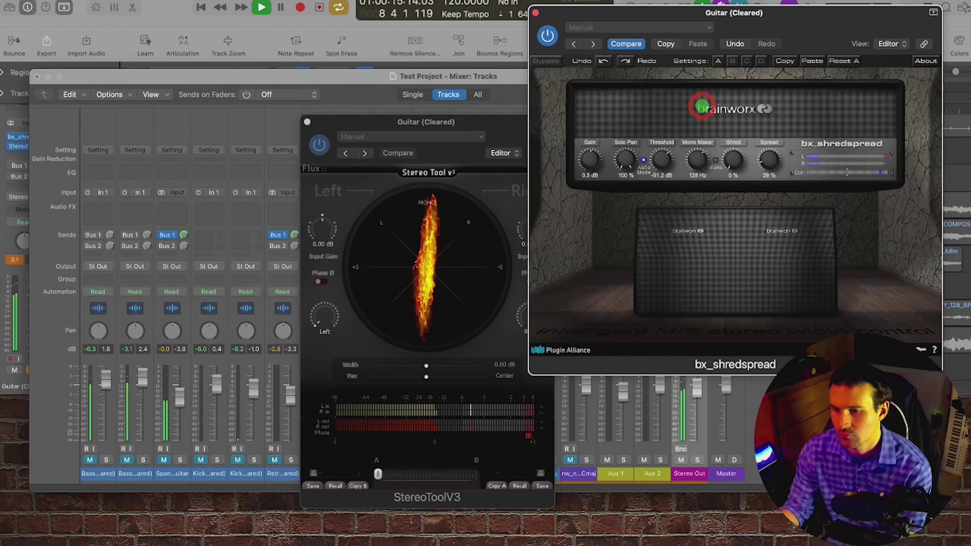
drag(702, 105, 702, 106)
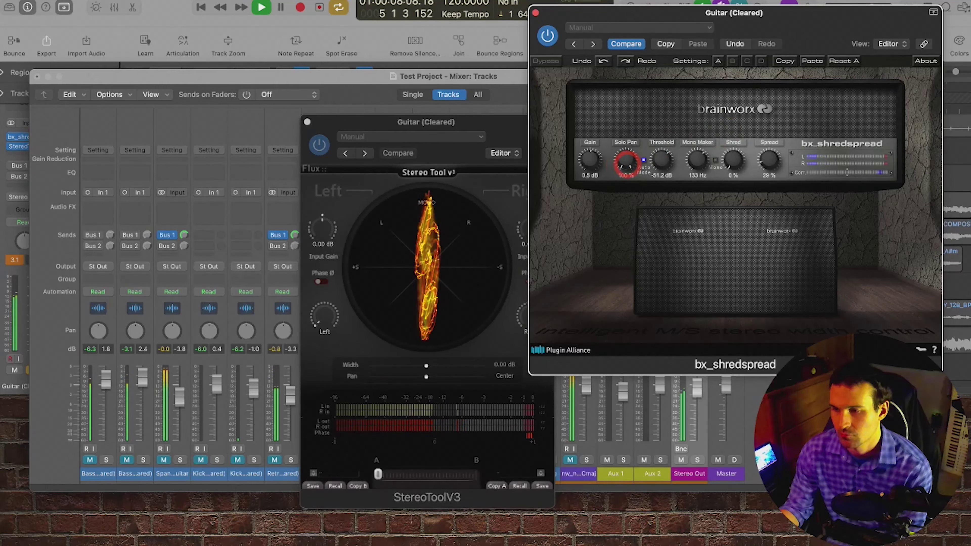
Step: Set Solo Pan to 20% and, after trying lower and higher levels, the Threshold to -49.9 dB
drag(626, 162, 629, 240)
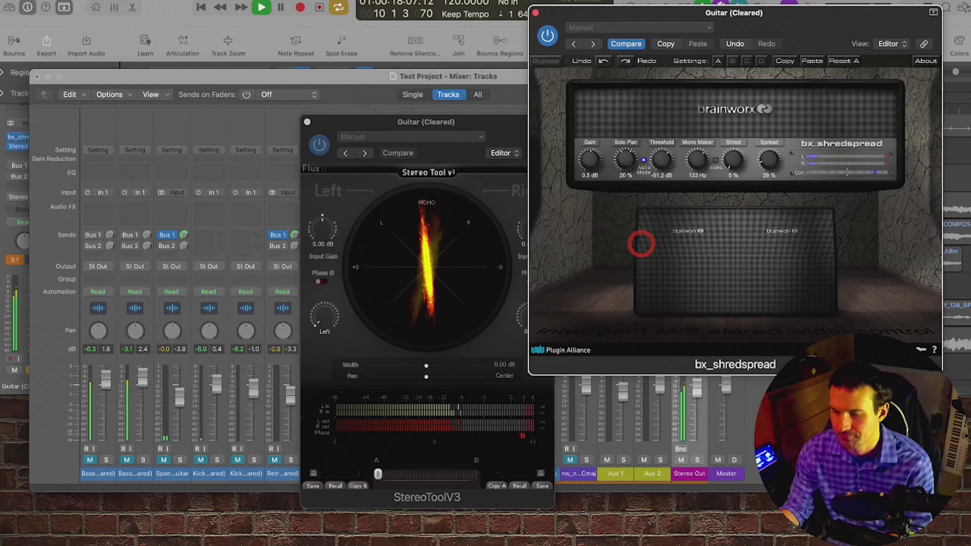
drag(661, 161, 661, 177)
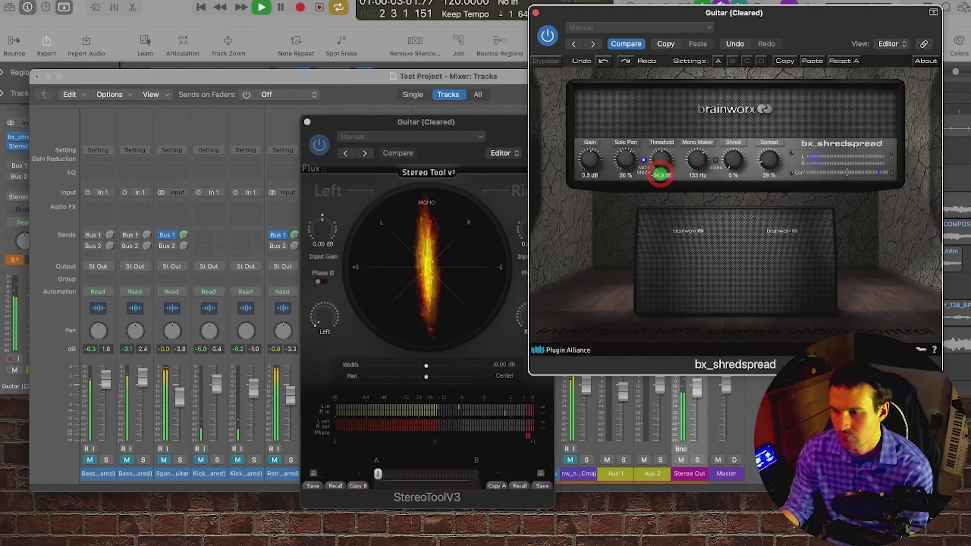
drag(660, 175, 660, 174)
click(646, 61)
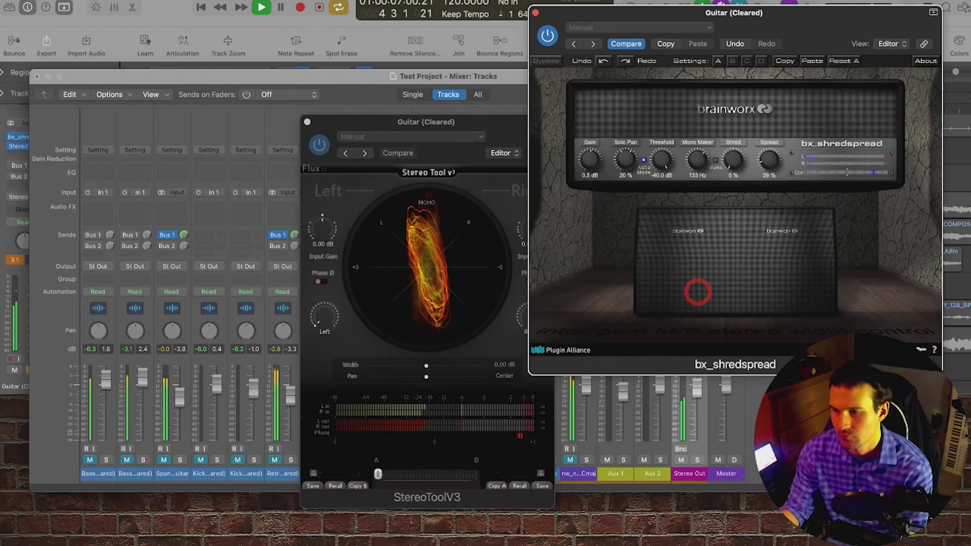
drag(661, 159, 656, 203)
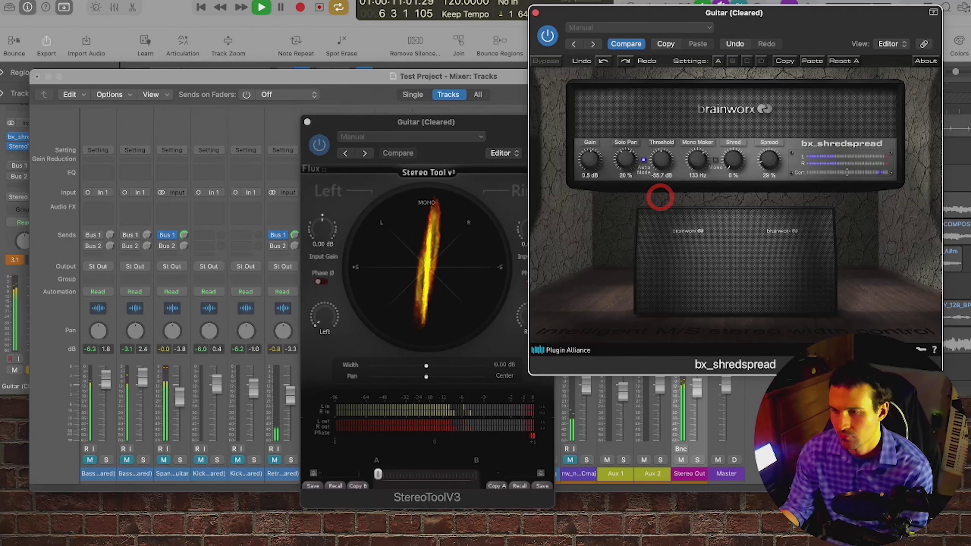
mouse_move(661, 163)
mouse_down()
mouse_move(661, 173)
mouse_move(663, 156)
mouse_up()
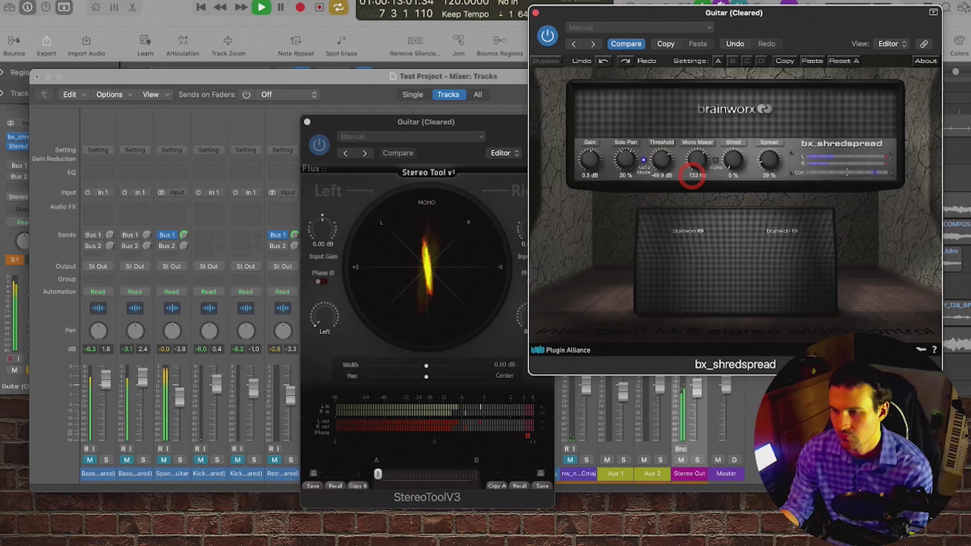
Step: Set Spread to 200%, bypass bx_shredspread to compare the stereo image, and stop playback
drag(767, 161, 767, 71)
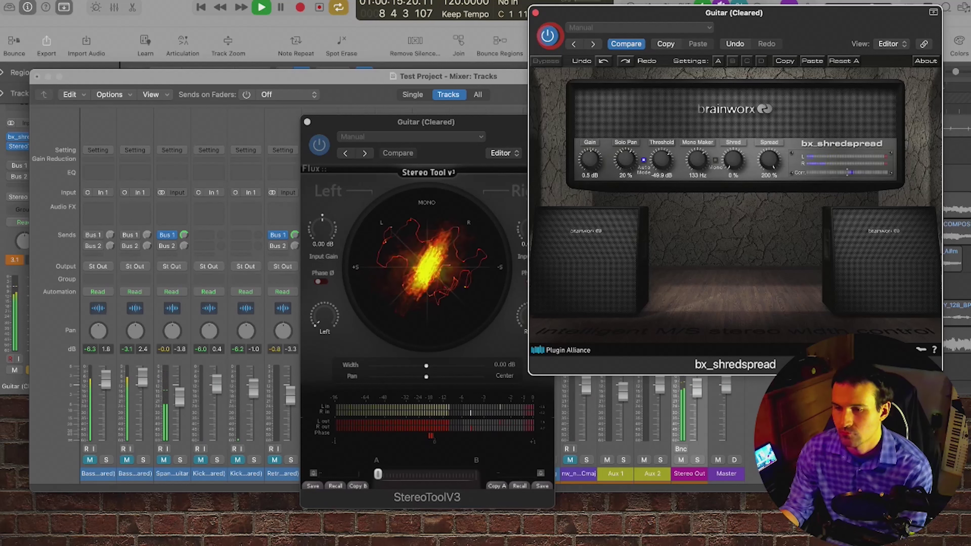
click(547, 35)
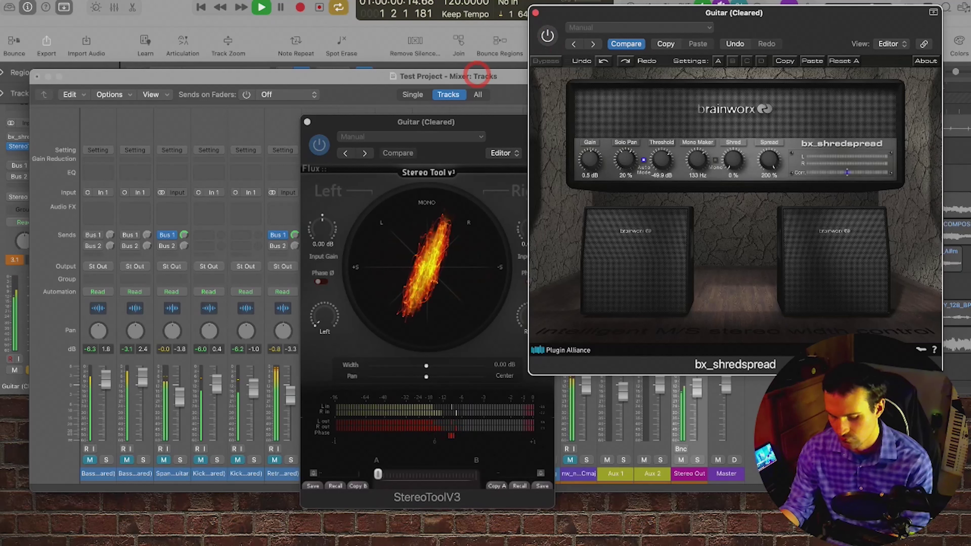
key(space)
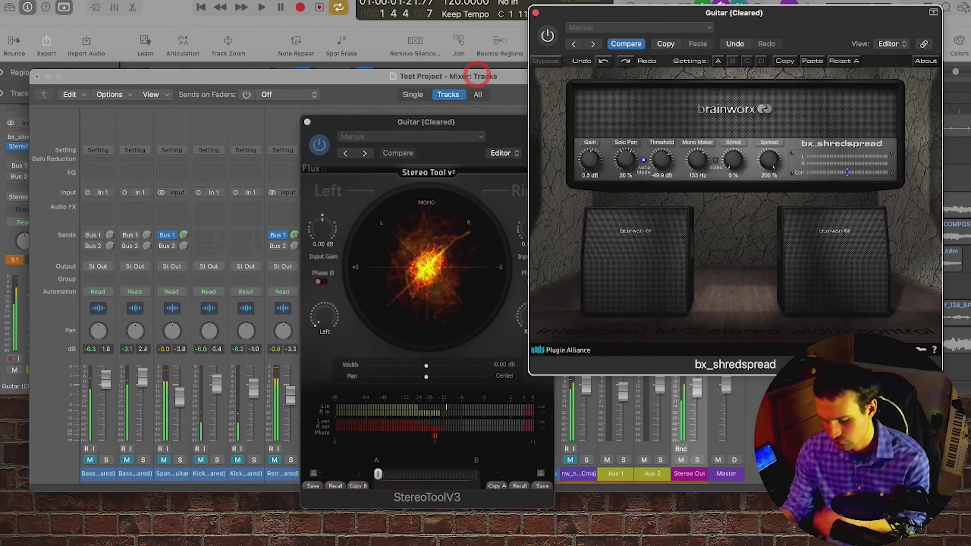